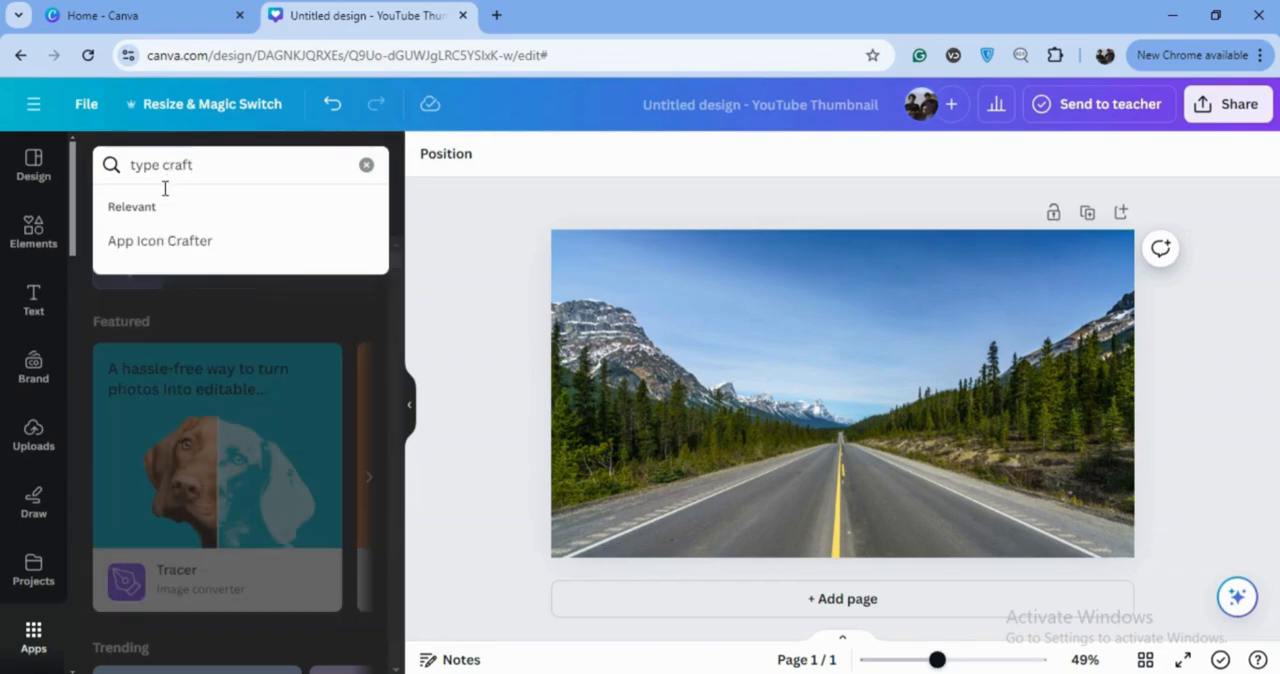
Find the TypeCraft app, open it and enter FIRST as the text
{"action": "key", "text": "BackSpace"}
{"action": "left_click", "coordinate": [150, 241]}
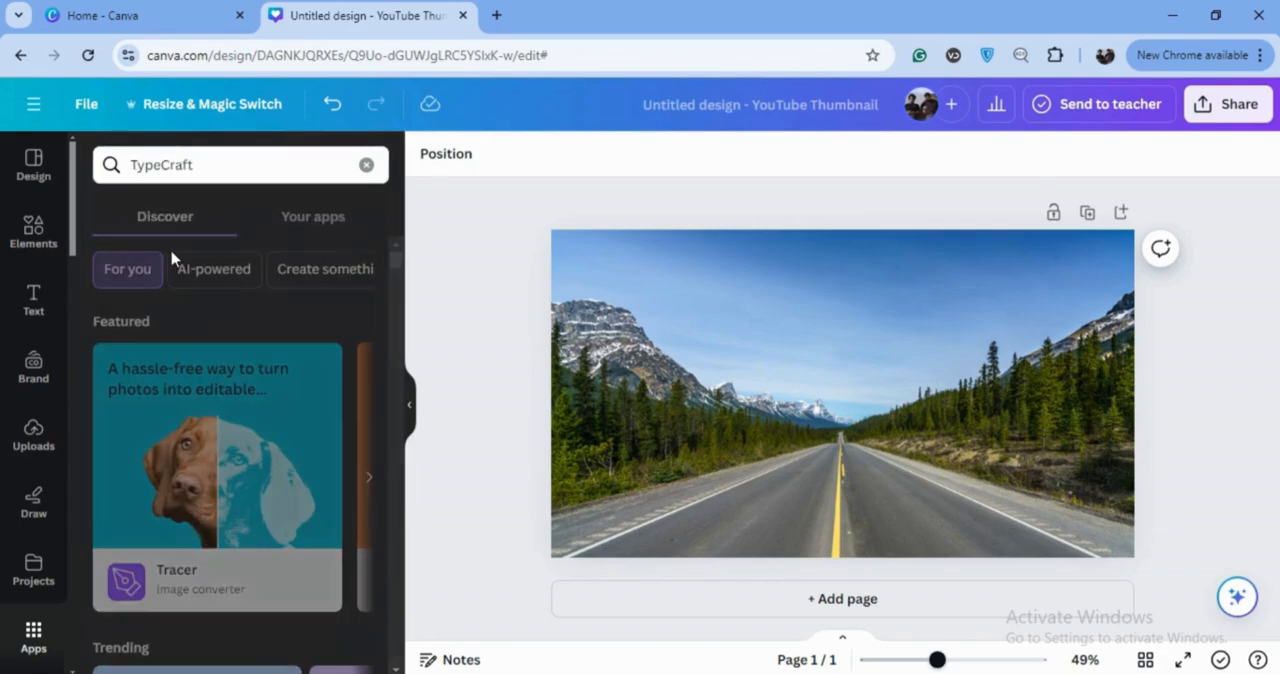
{"action": "left_click", "coordinate": [121, 232]}
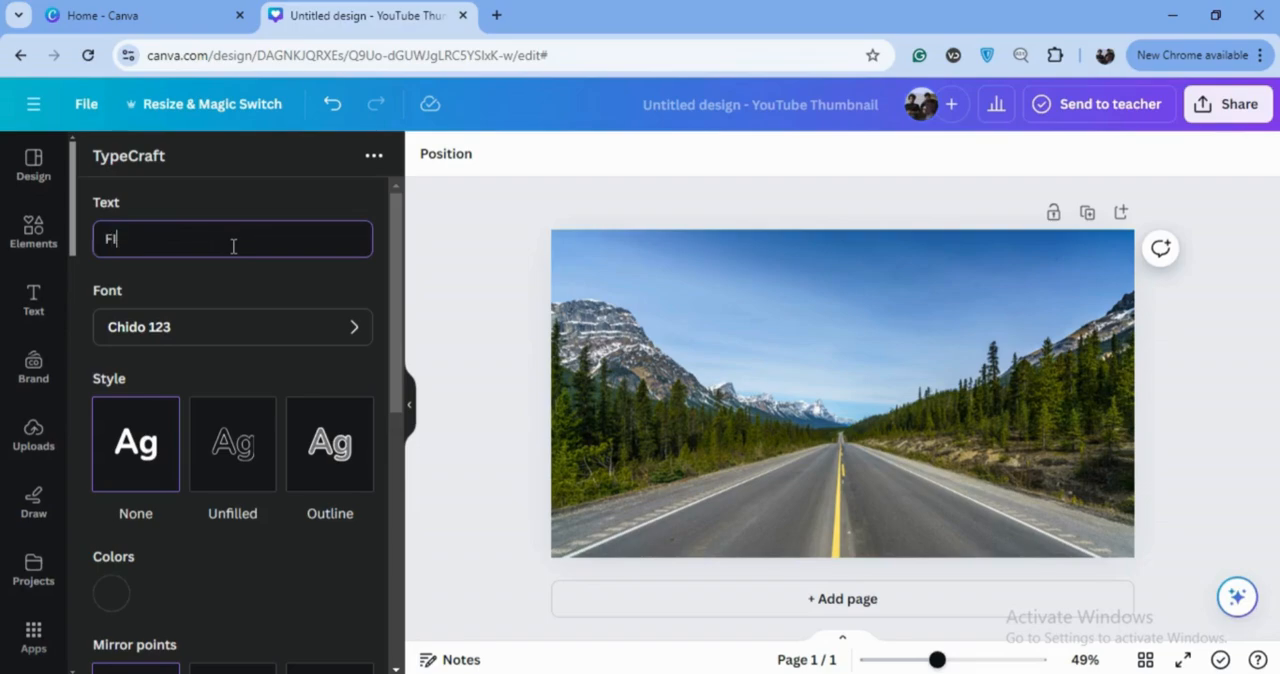
Set the font of the FIRST text to Anton Regular 123
{"action": "left_click", "coordinate": [343, 331]}
{"action": "left_click_drag", "start_coordinate": [395, 205], "coordinate": [383, 229]}
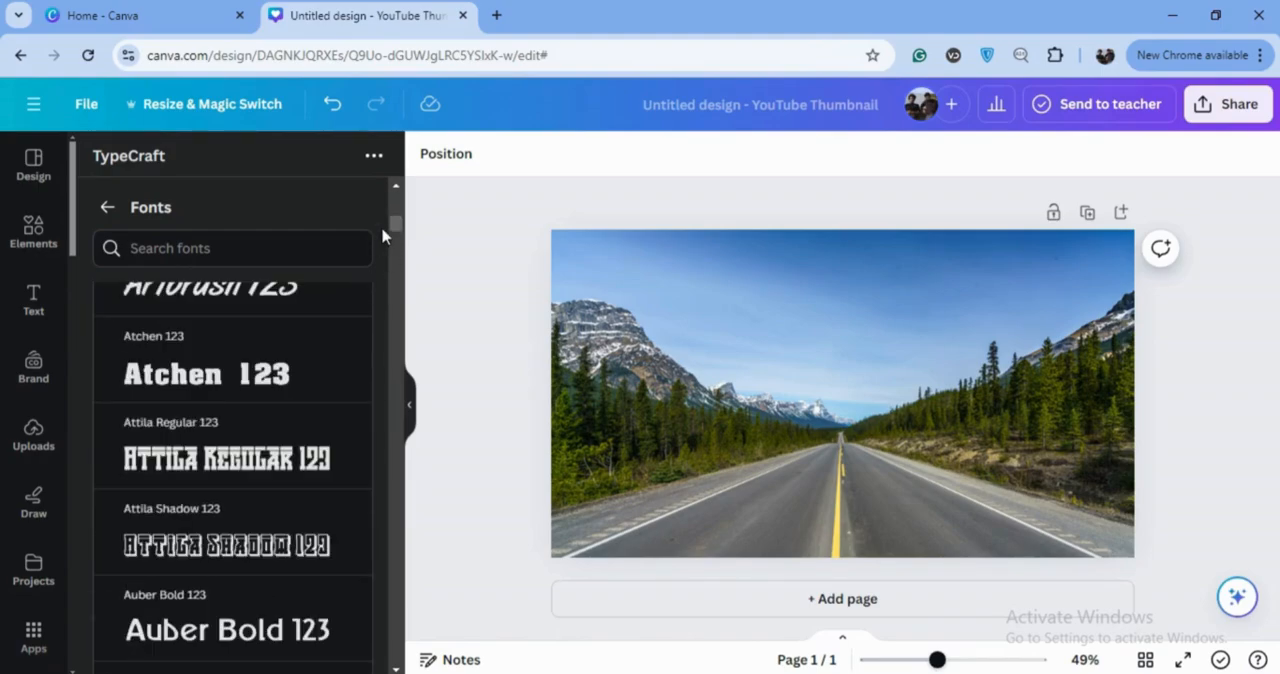
{"action": "left_click", "coordinate": [396, 188]}
{"action": "left_click", "coordinate": [266, 404]}
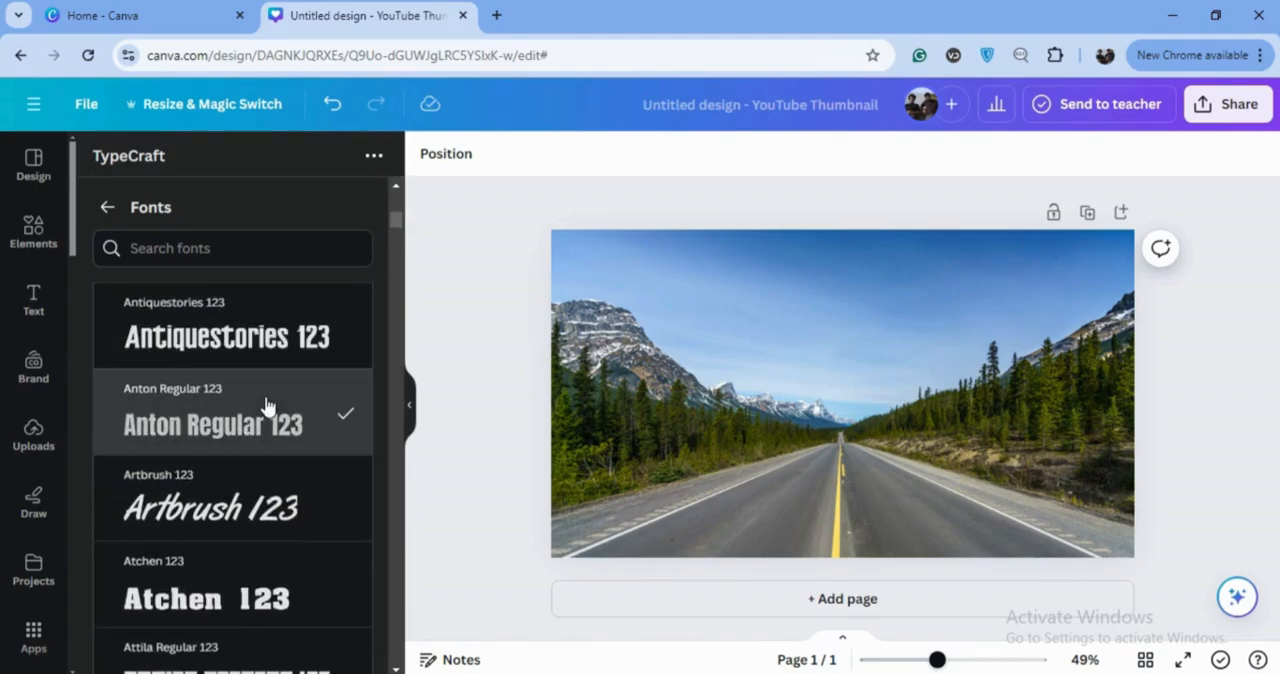
{"action": "left_click", "coordinate": [107, 207]}
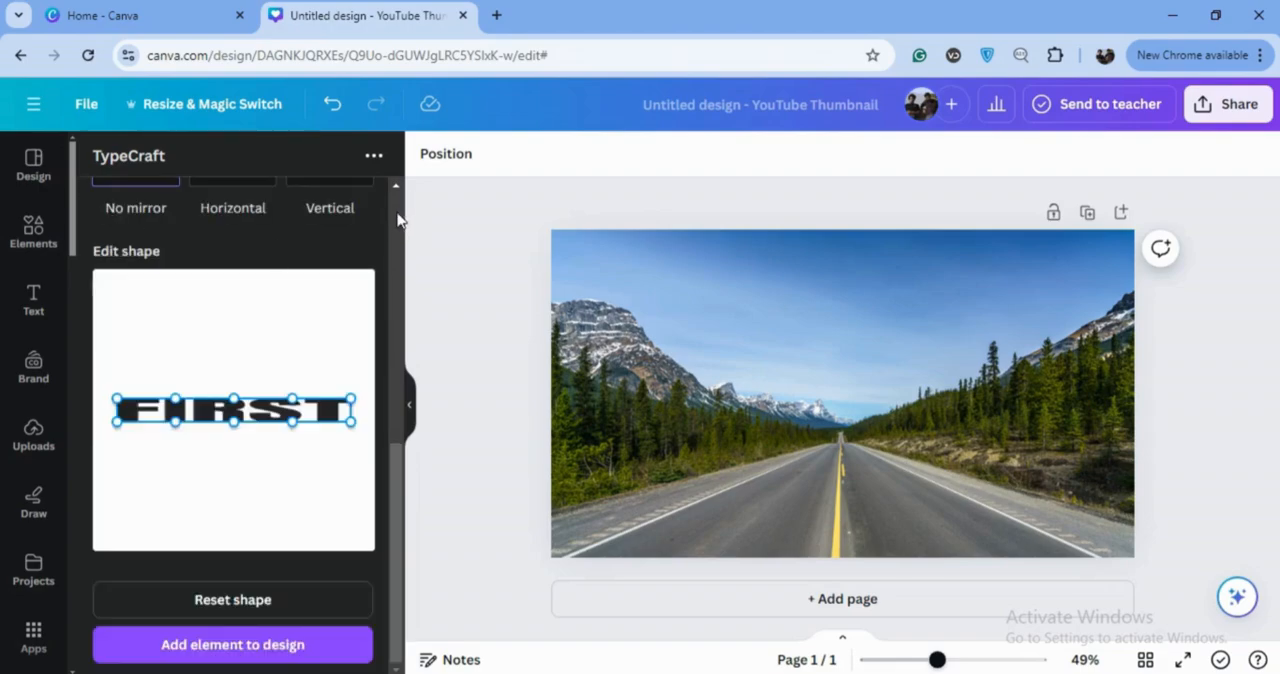
Change the color of the FIRST text to white, #FFFFFF
{"action": "left_click_drag", "start_coordinate": [390, 480], "coordinate": [68, 342]}
{"action": "left_click", "coordinate": [104, 333]}
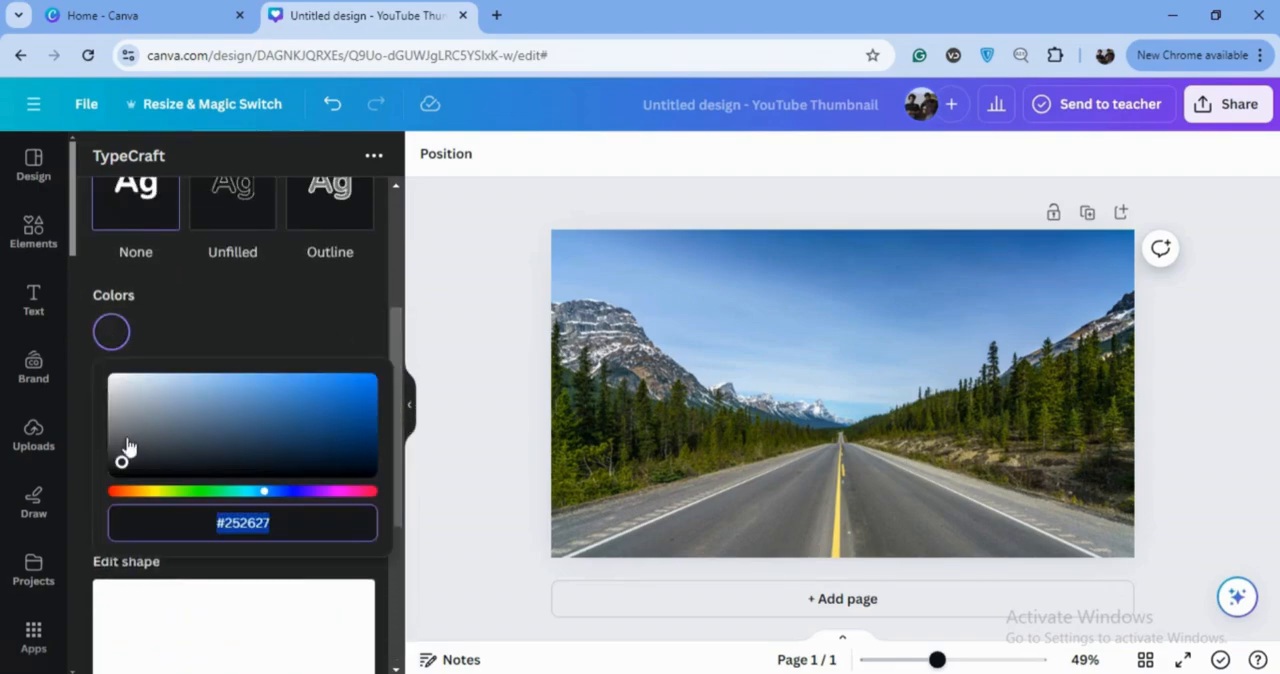
{"action": "left_click_drag", "start_coordinate": [122, 455], "coordinate": [110, 350]}
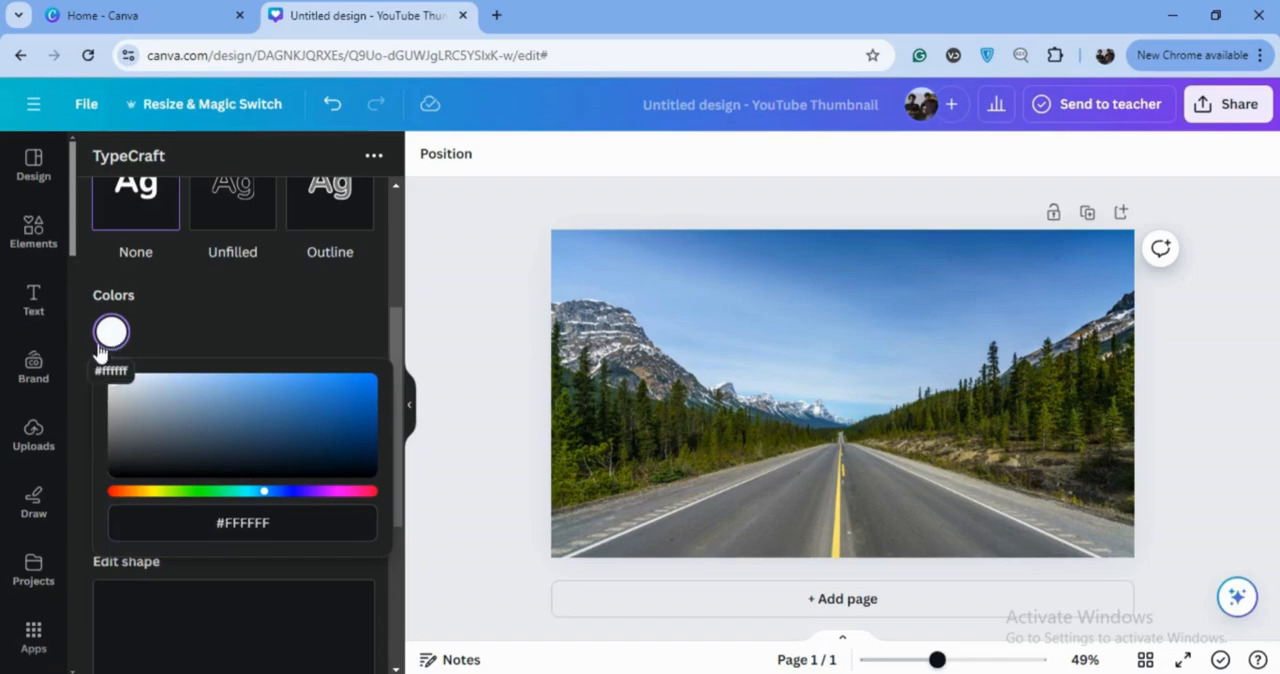
Mirror the shape points horizontally and warp FIRST into a perspective shape with a narrower top and a wider base
{"action": "left_click_drag", "start_coordinate": [398, 344], "coordinate": [378, 449]}
{"action": "scroll", "coordinate": [378, 449], "scroll_direction": "up", "scroll_amount": 1}
{"action": "left_click", "coordinate": [251, 278]}
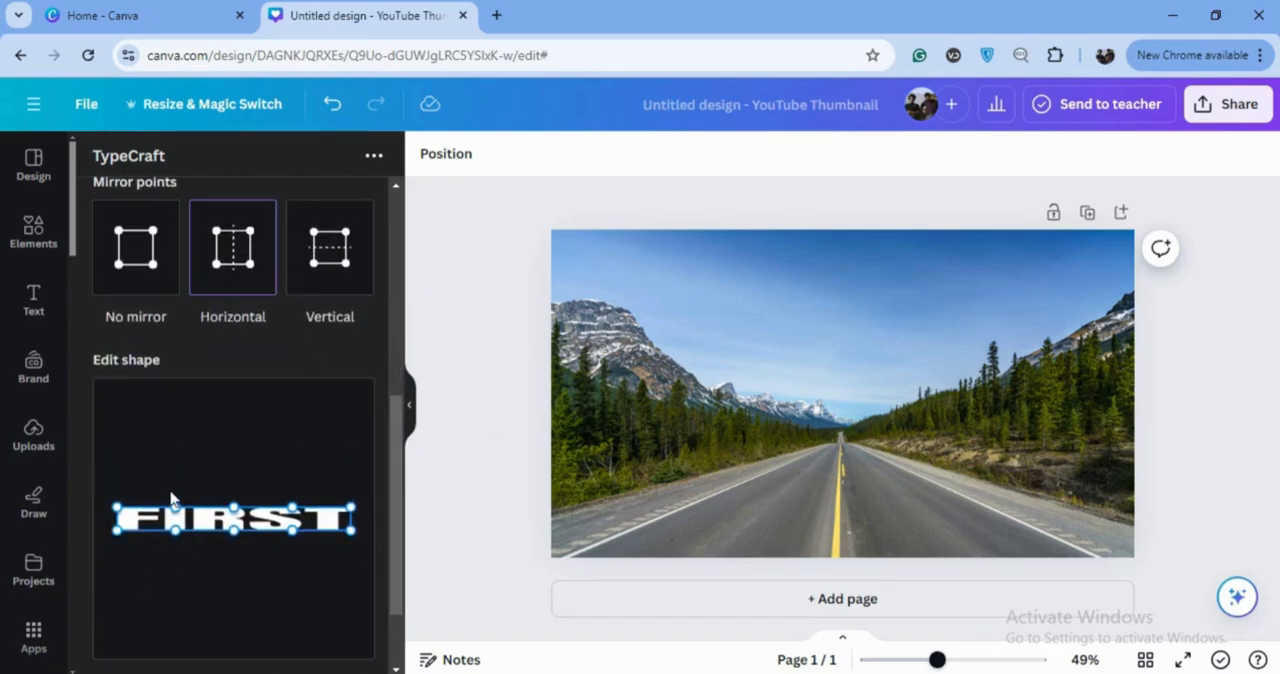
{"action": "left_click_drag", "start_coordinate": [117, 510], "coordinate": [156, 487]}
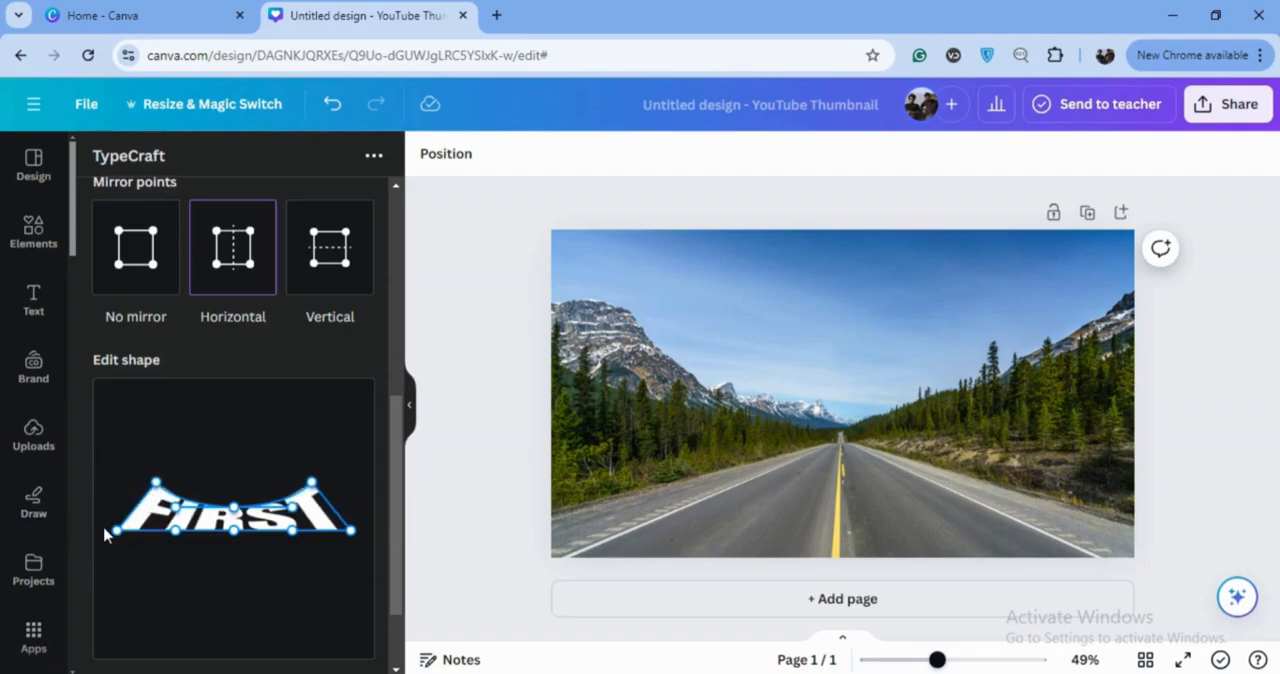
{"action": "left_click_drag", "start_coordinate": [117, 536], "coordinate": [90, 540]}
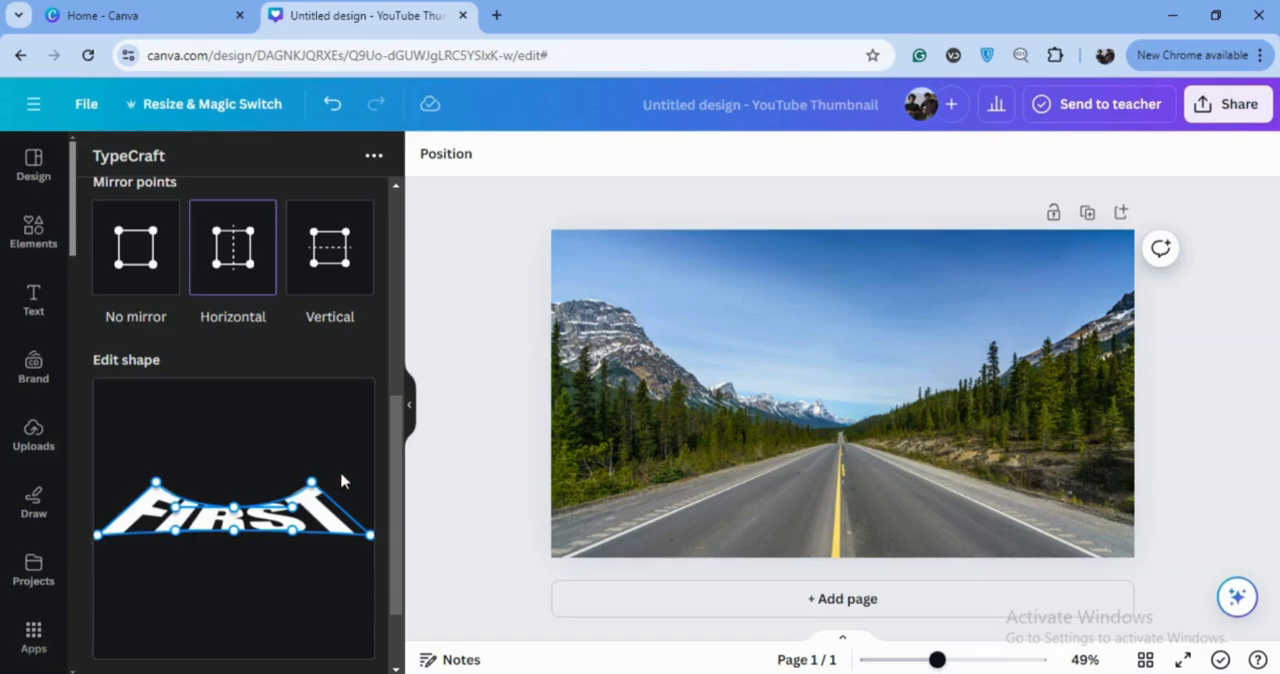
{"action": "left_click_drag", "start_coordinate": [313, 486], "coordinate": [342, 509]}
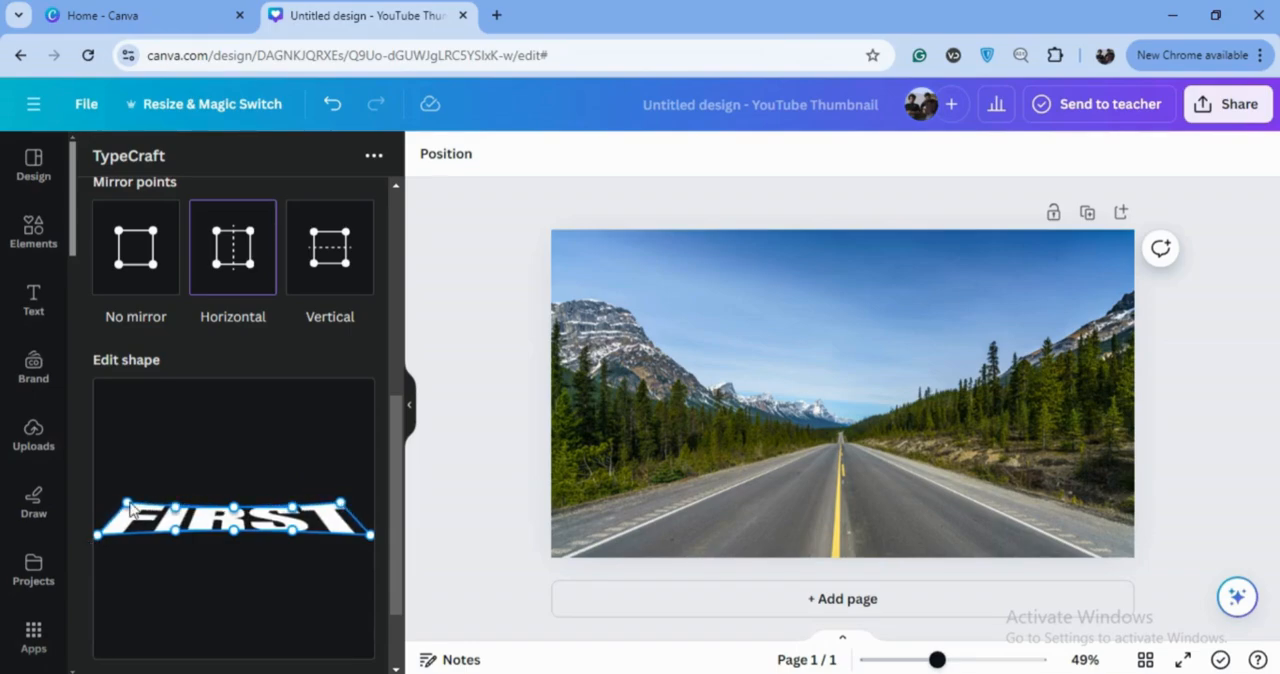
{"action": "left_click_drag", "start_coordinate": [130, 507], "coordinate": [132, 515]}
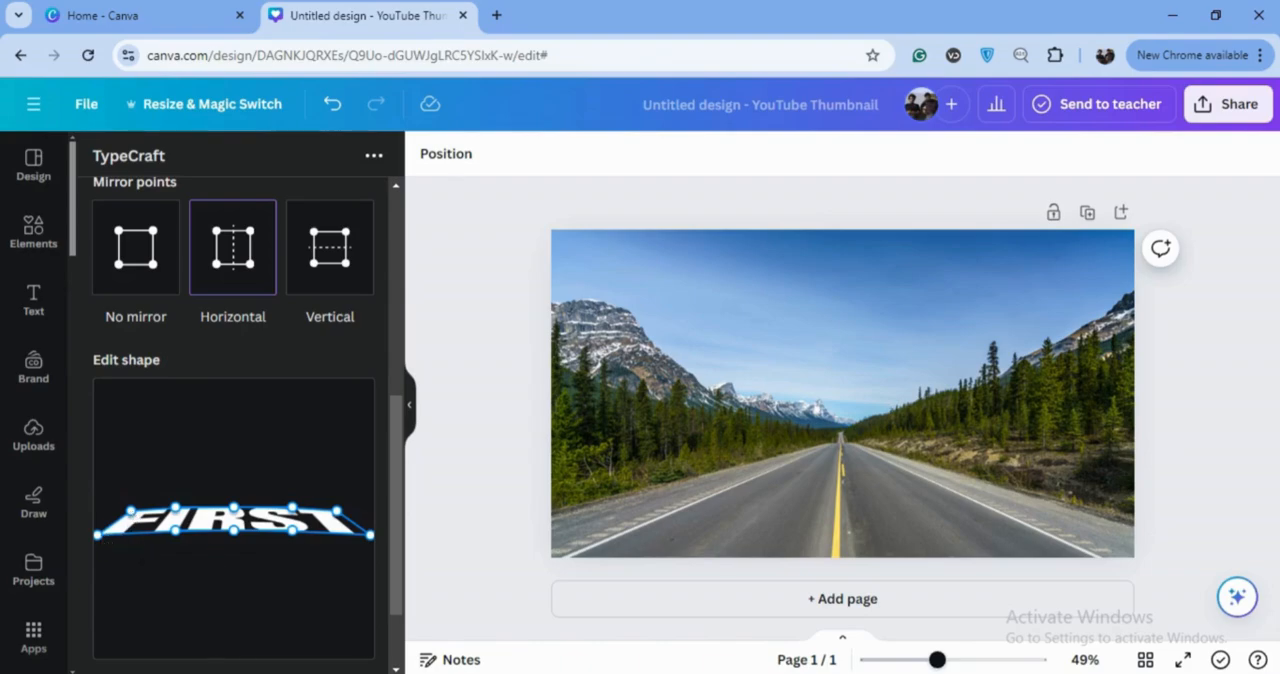
Add the warped FIRST text to the design and enlarge it across the road at the bottom of the photo
{"action": "left_click_drag", "start_coordinate": [397, 443], "coordinate": [380, 500]}
{"action": "left_click", "coordinate": [283, 655]}
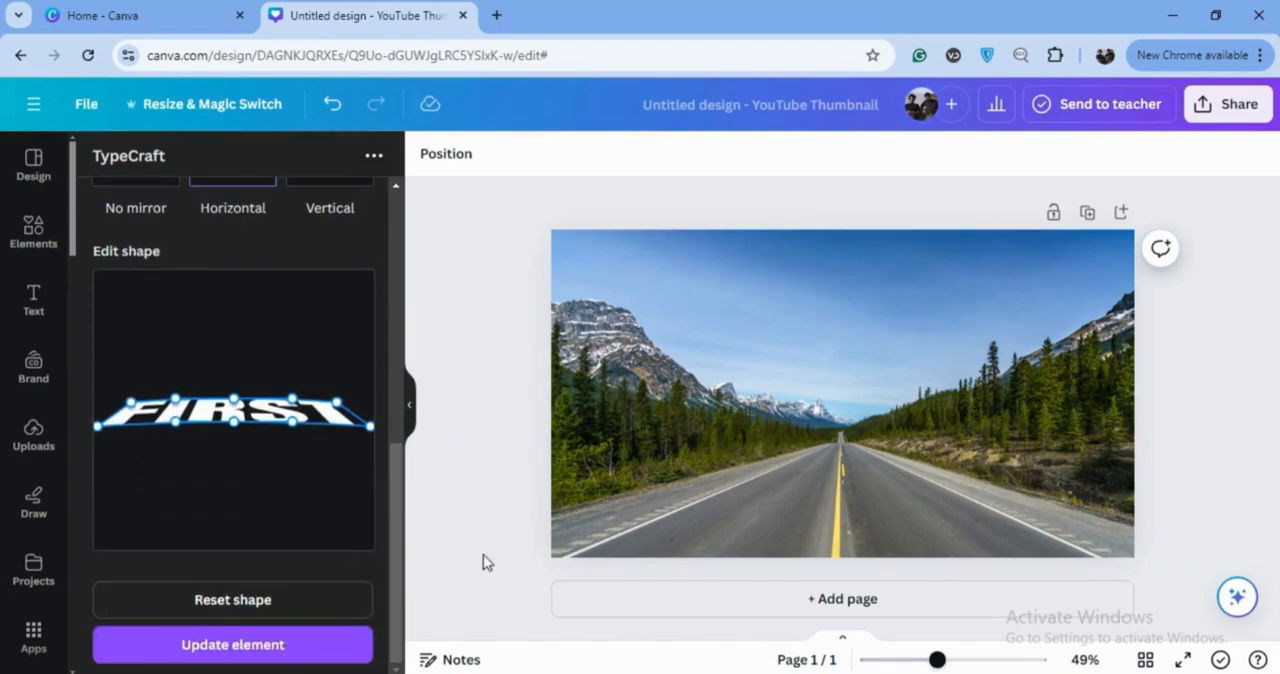
{"action": "left_click_drag", "start_coordinate": [877, 404], "coordinate": [831, 537]}
{"action": "left_click_drag", "start_coordinate": [672, 542], "coordinate": [613, 547]}
{"action": "left_click_drag", "start_coordinate": [933, 509], "coordinate": [1027, 500]}
{"action": "left_click_drag", "start_coordinate": [900, 532], "coordinate": [900, 545]}
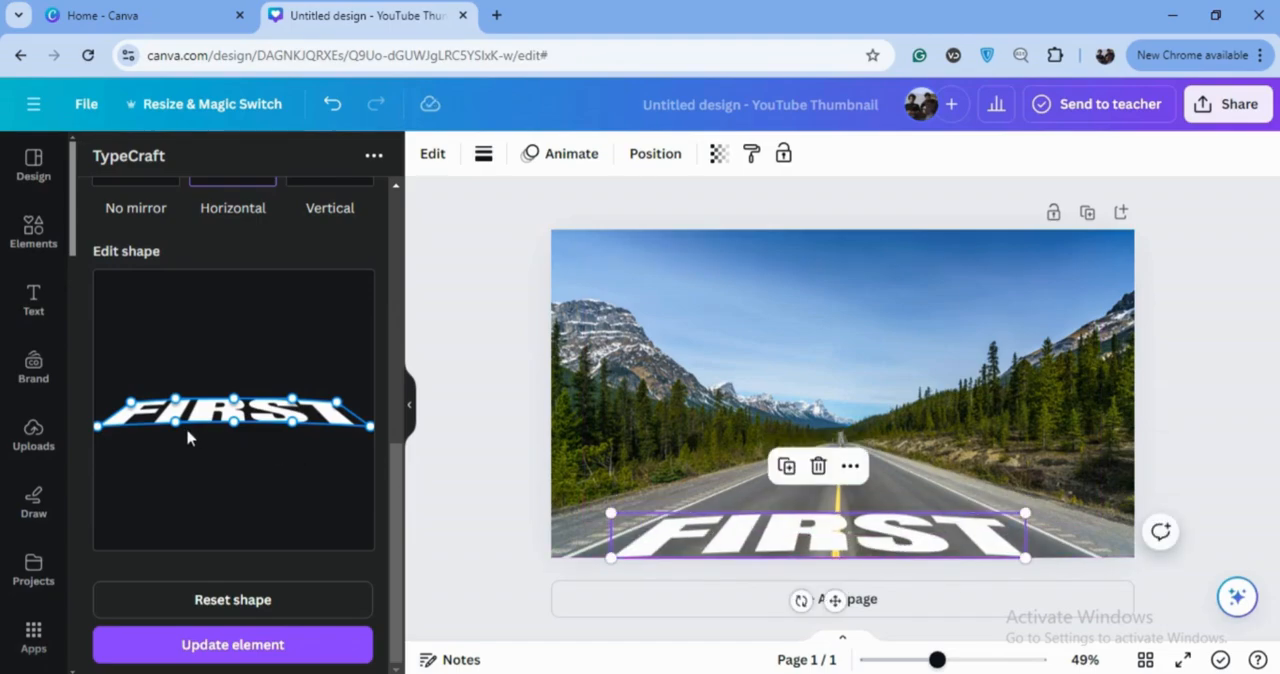
{"action": "mouse_move", "coordinate": [176, 424]}
{"action": "left_mouse_down"}
{"action": "mouse_move", "coordinate": [162, 434]}
{"action": "mouse_move", "coordinate": [180, 410]}
{"action": "left_mouse_up"}
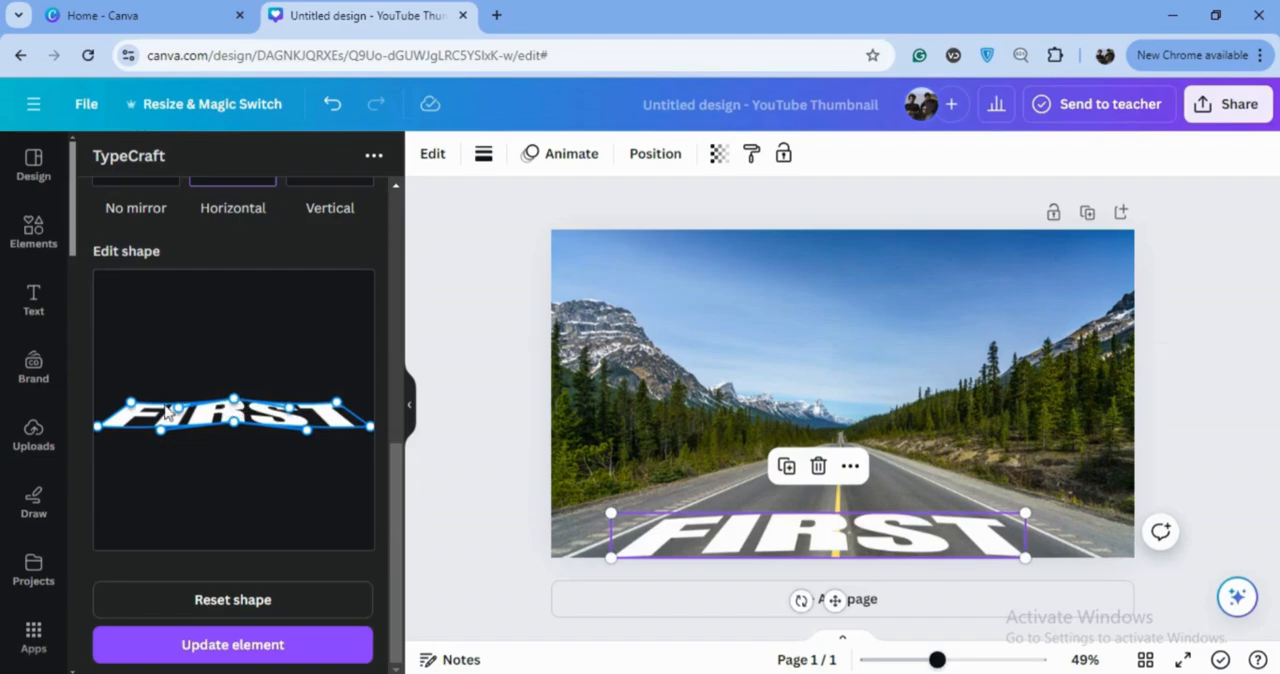
{"action": "left_click_drag", "start_coordinate": [133, 404], "coordinate": [153, 410]}
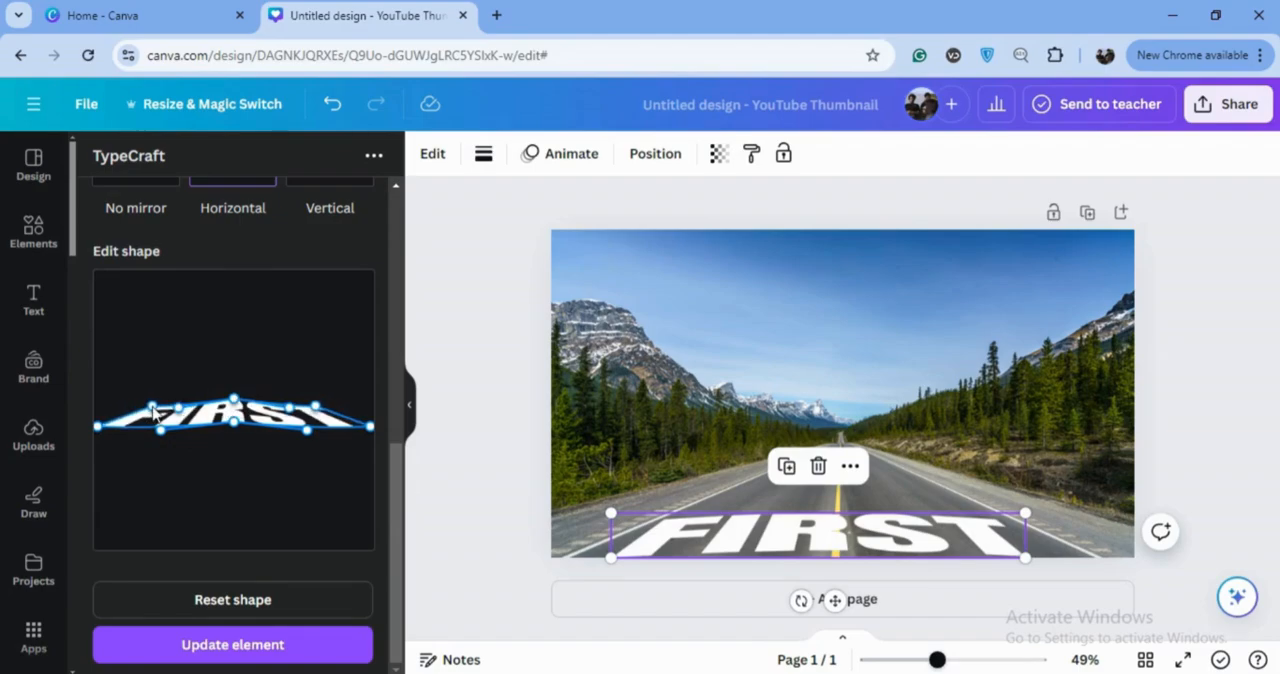
{"action": "left_click_drag", "start_coordinate": [1032, 513], "coordinate": [1015, 507]}
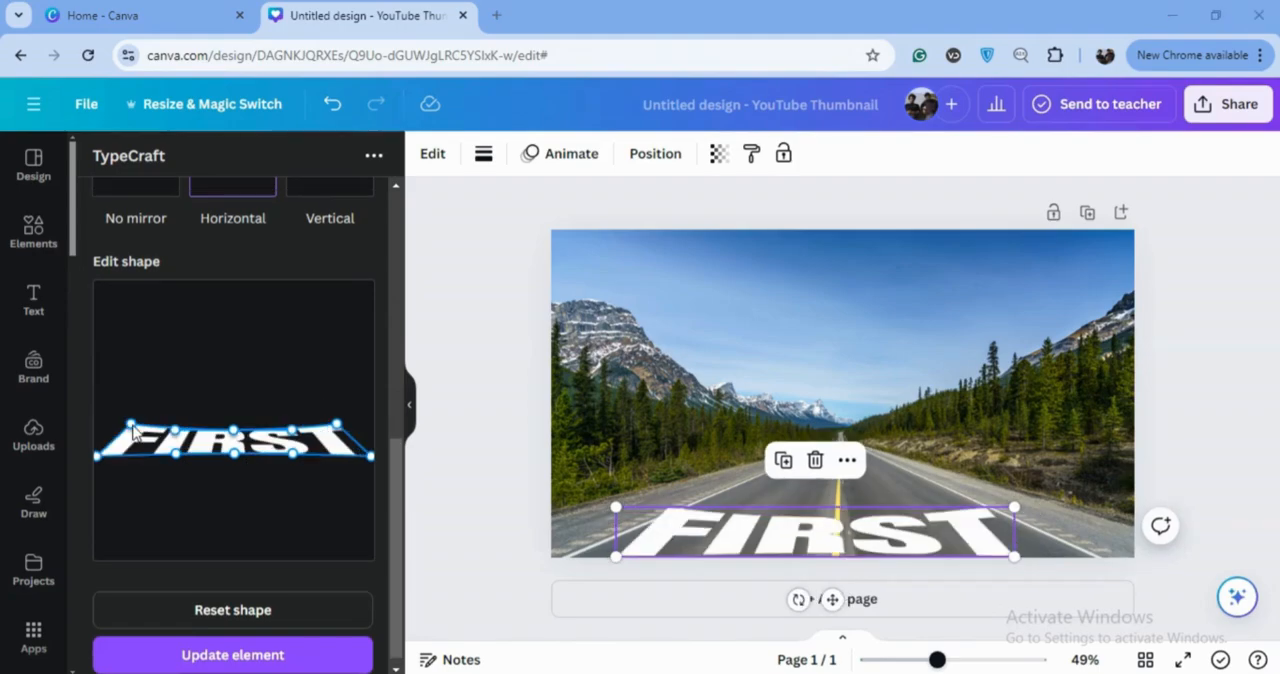
Narrow the top edge of FIRST, update the element, and widen it to span the road along the photo's bottom edge
{"action": "left_click_drag", "start_coordinate": [133, 427], "coordinate": [145, 433]}
{"action": "left_click", "coordinate": [210, 658]}
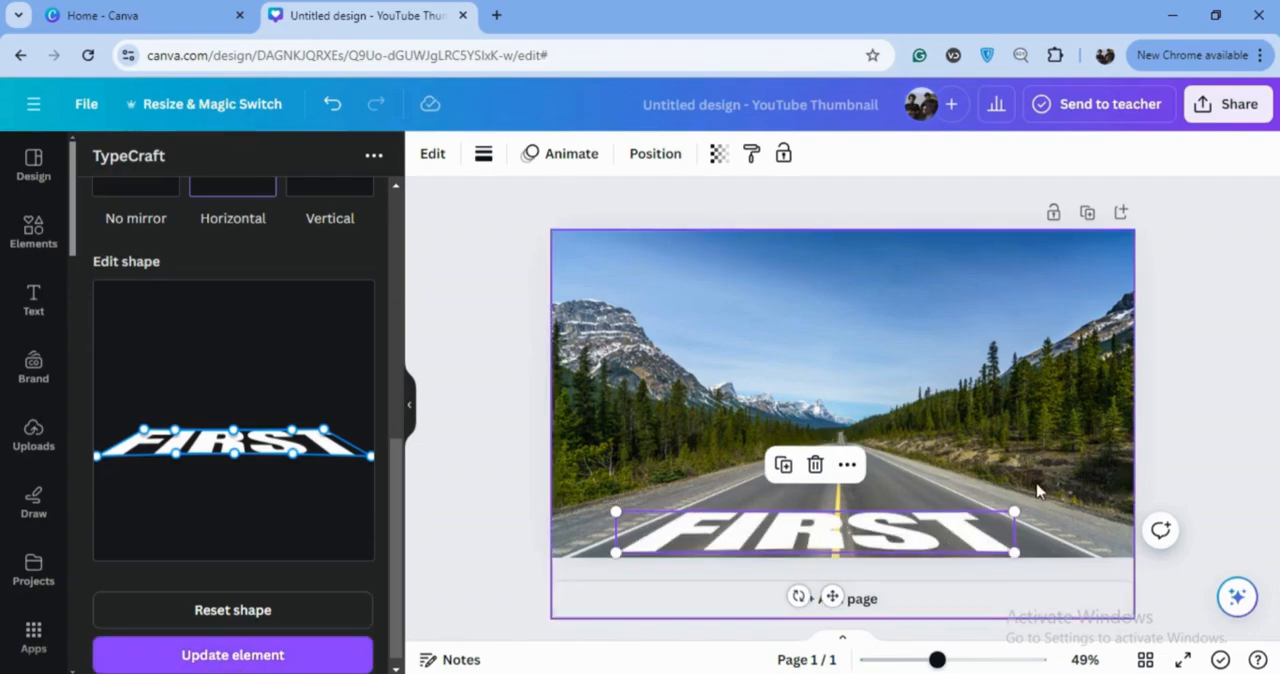
{"action": "left_click_drag", "start_coordinate": [1014, 510], "coordinate": [1039, 521]}
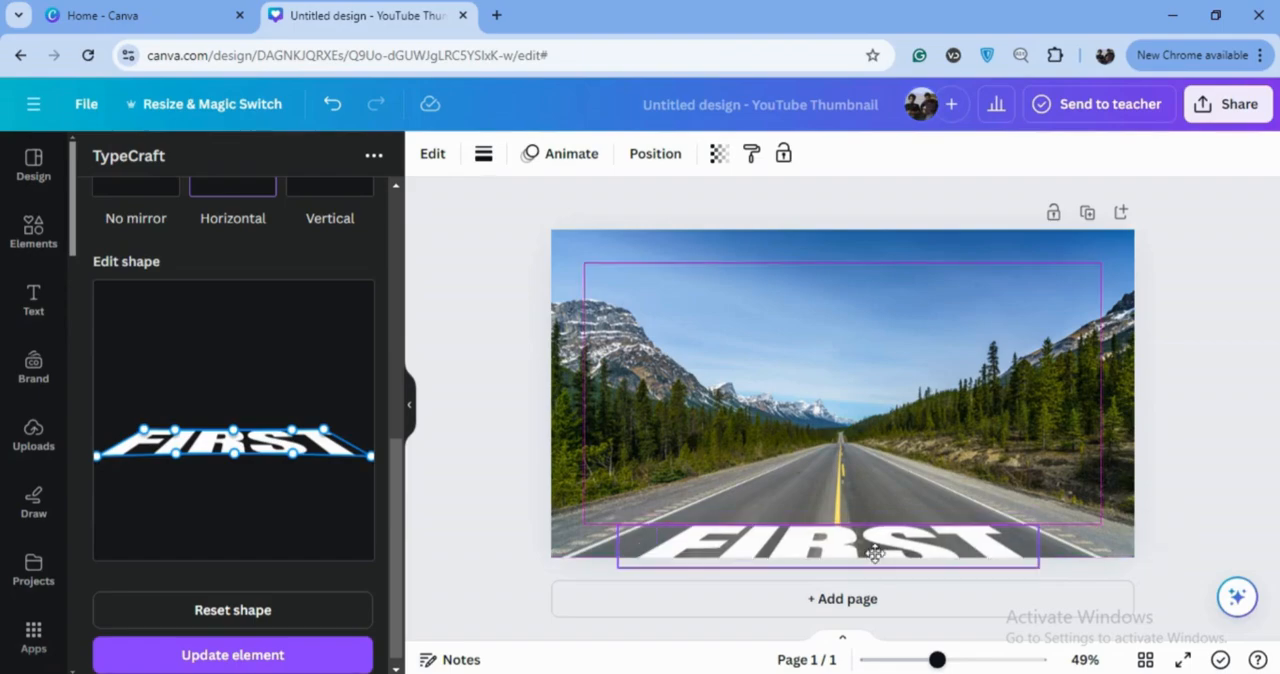
{"action": "left_click_drag", "start_coordinate": [617, 514], "coordinate": [601, 514]}
{"action": "left_click_drag", "start_coordinate": [1041, 513], "coordinate": [1049, 513]}
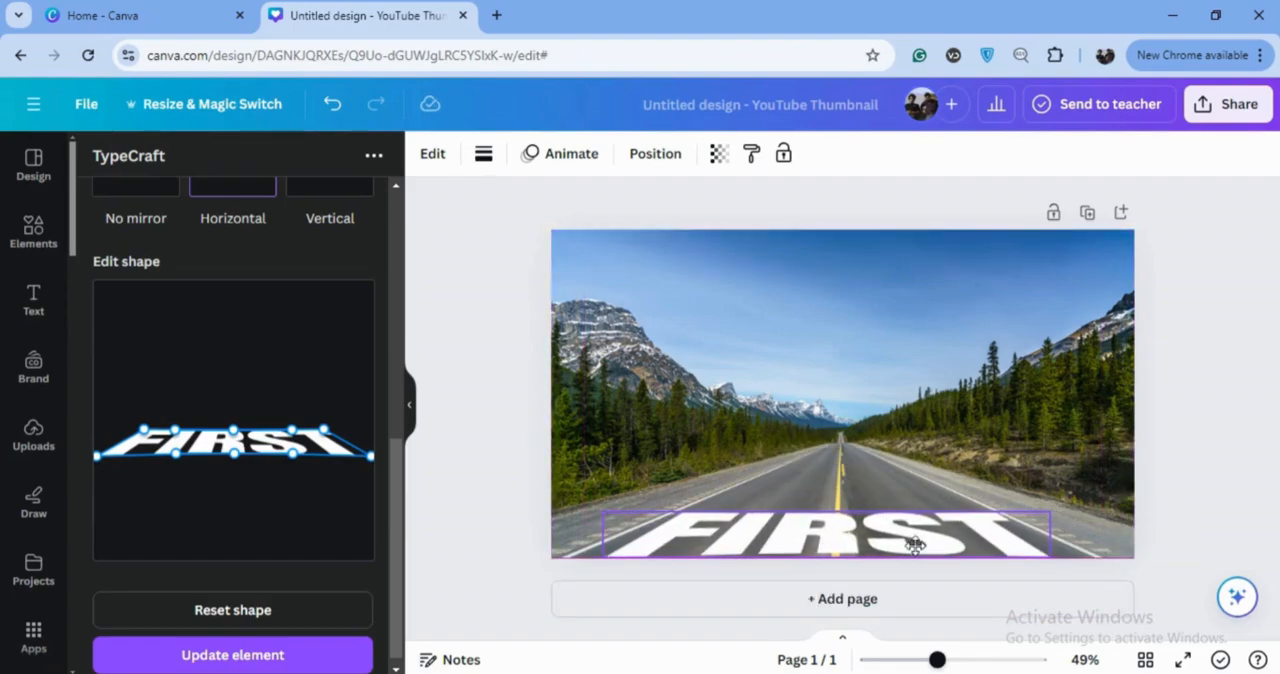
{"action": "left_click_drag", "start_coordinate": [915, 545], "coordinate": [919, 545]}
{"action": "left_click_drag", "start_coordinate": [1054, 515], "coordinate": [1058, 516]}
{"action": "left_click_drag", "start_coordinate": [607, 519], "coordinate": [593, 515]}
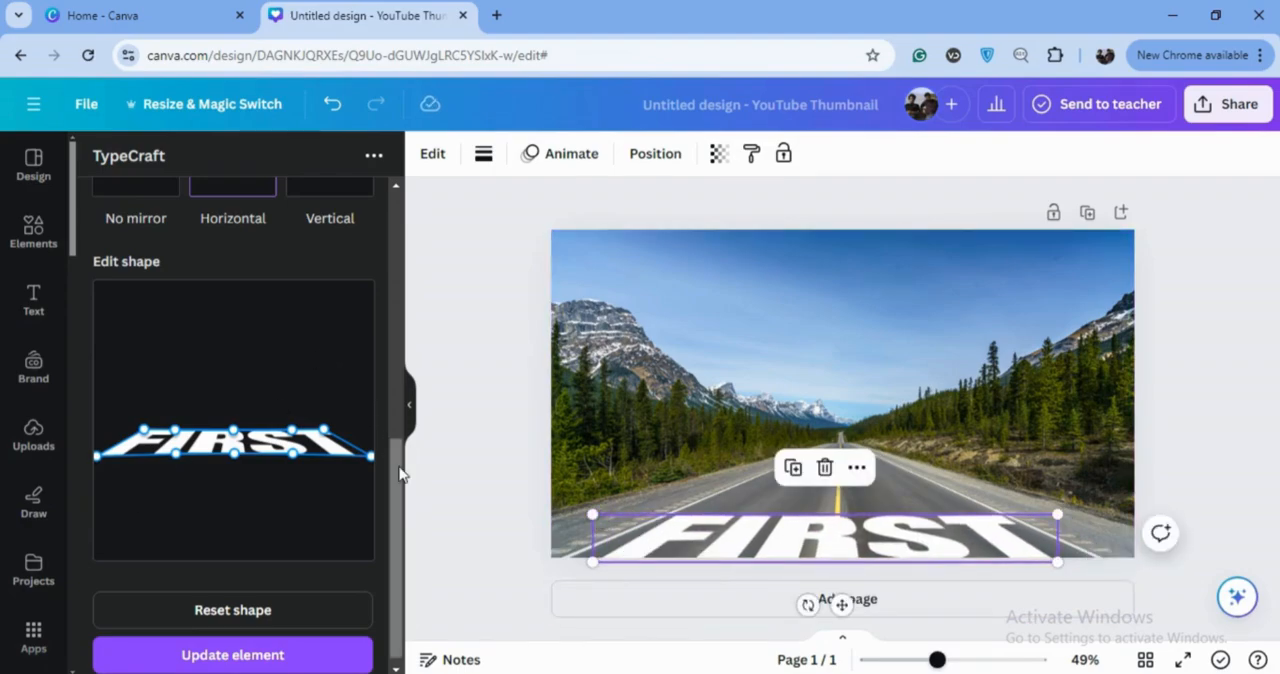
Set up a new TypeCraft text reading SAFETY in Anton Regular 123, colored white, with horizontally mirrored points
{"action": "left_click", "coordinate": [240, 244]}
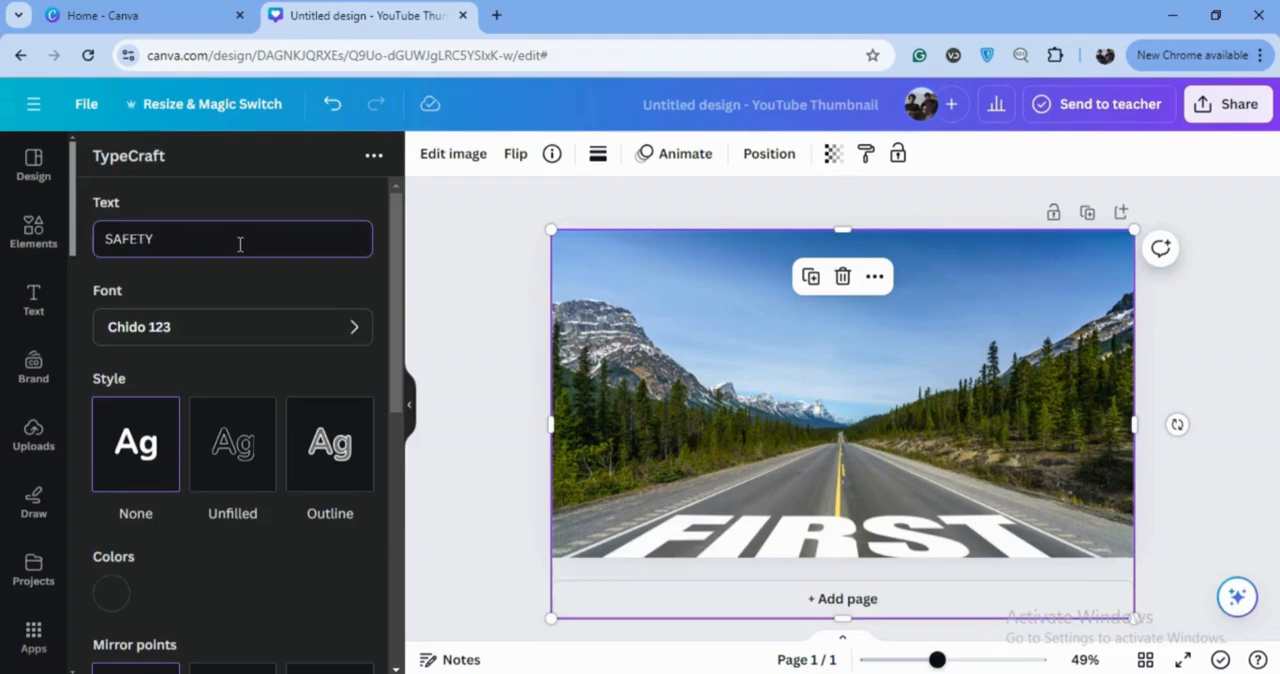
{"action": "left_click", "coordinate": [355, 328]}
{"action": "mouse_move", "coordinate": [396, 210]}
{"action": "left_mouse_down"}
{"action": "mouse_move", "coordinate": [399, 244]}
{"action": "mouse_move", "coordinate": [392, 207]}
{"action": "mouse_move", "coordinate": [394, 233]}
{"action": "left_mouse_up"}
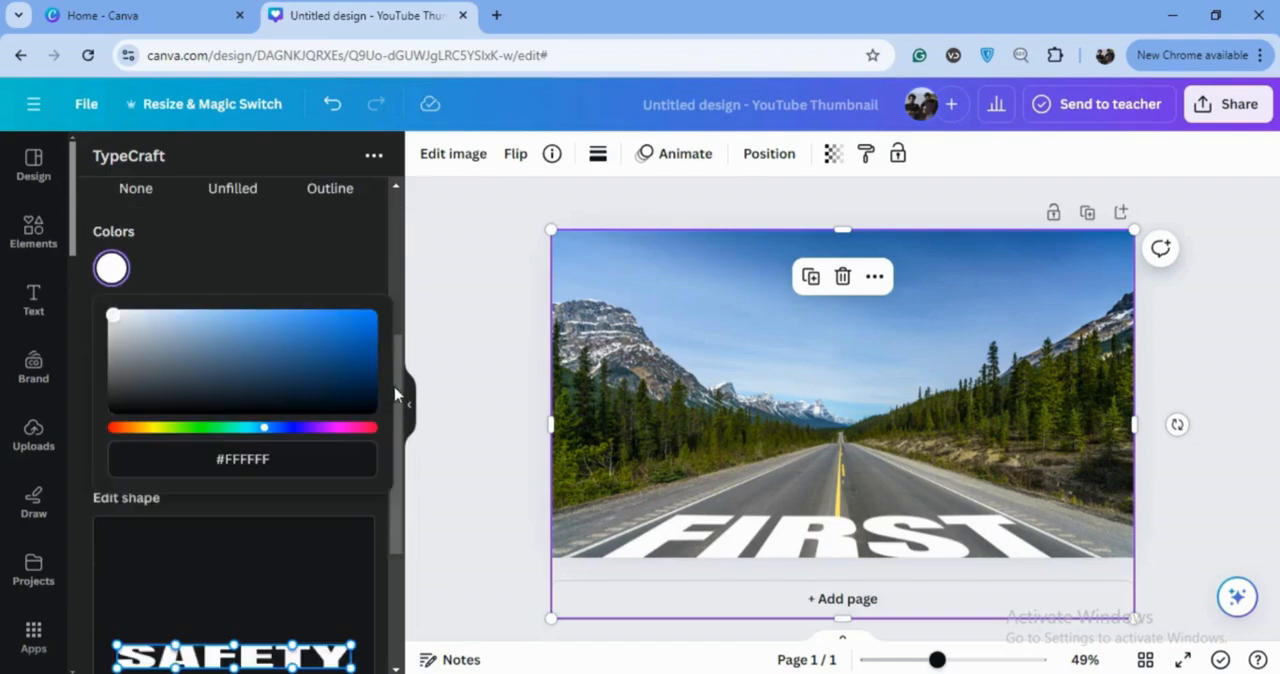
{"action": "left_click_drag", "start_coordinate": [396, 391], "coordinate": [406, 468]}
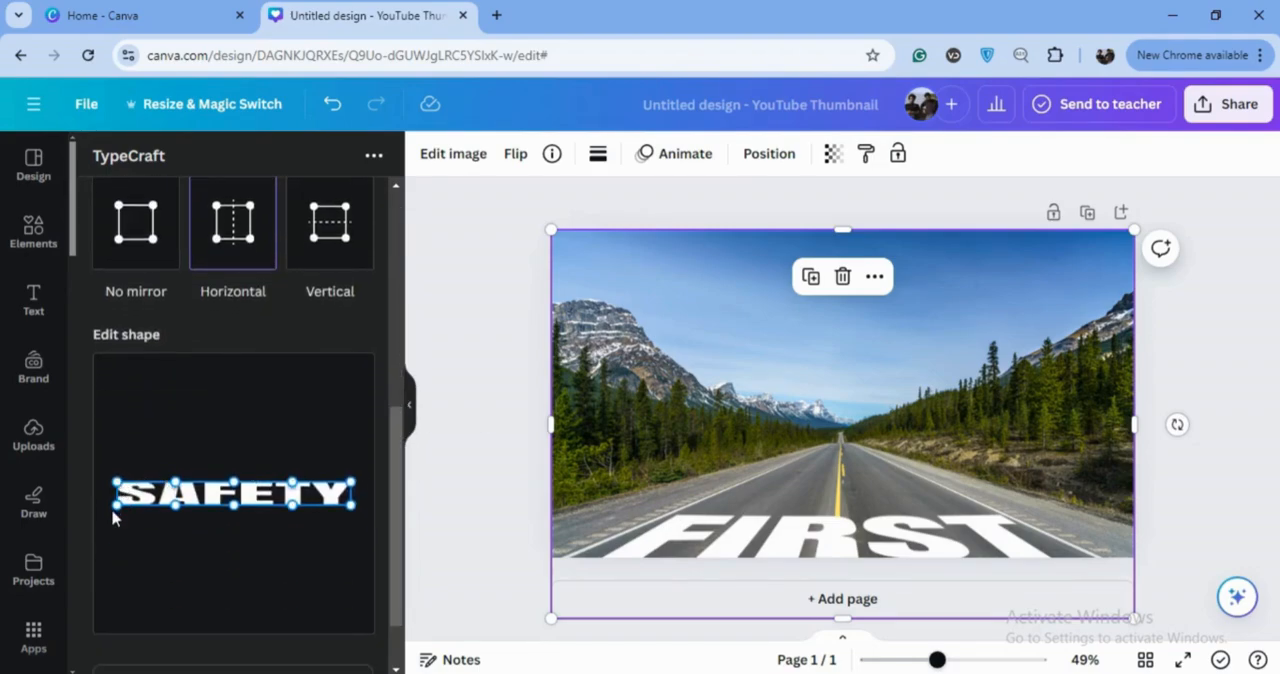
Warp SAFETY into a perspective shape with lowered, widened bottom corners, a narrower top edge and a slightly lowered middle
{"action": "left_click_drag", "start_coordinate": [117, 507], "coordinate": [92, 535]}
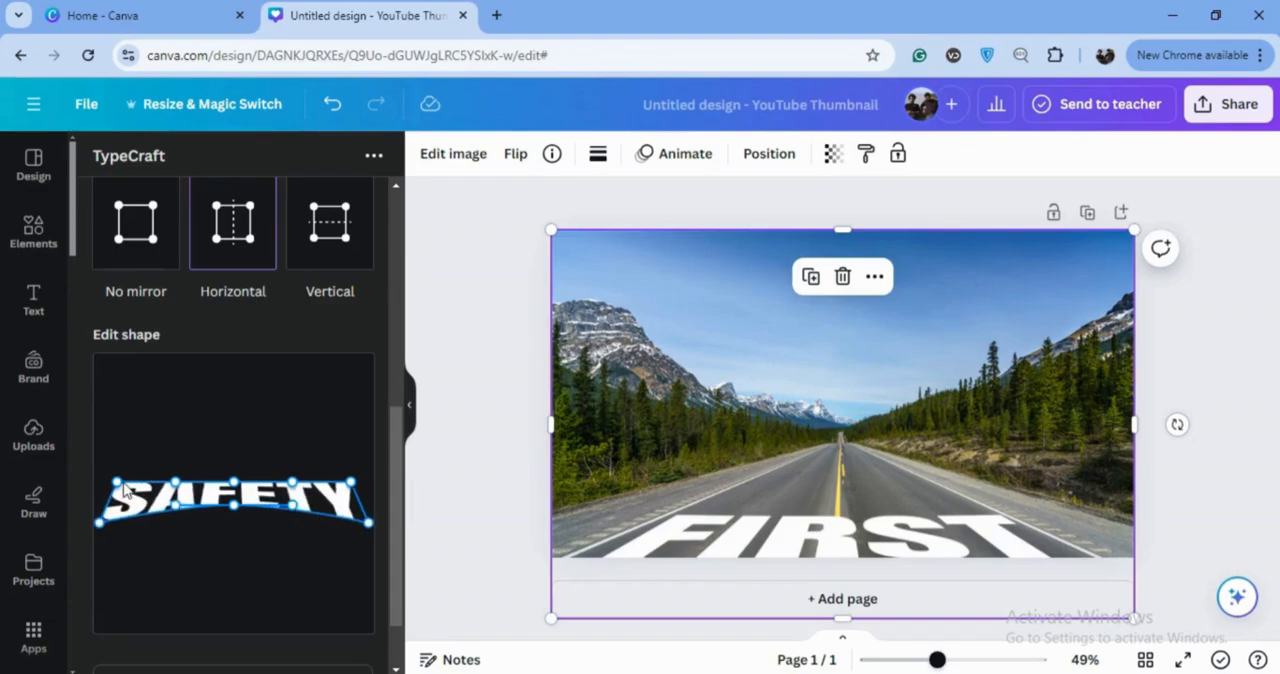
{"action": "left_click_drag", "start_coordinate": [117, 488], "coordinate": [149, 487]}
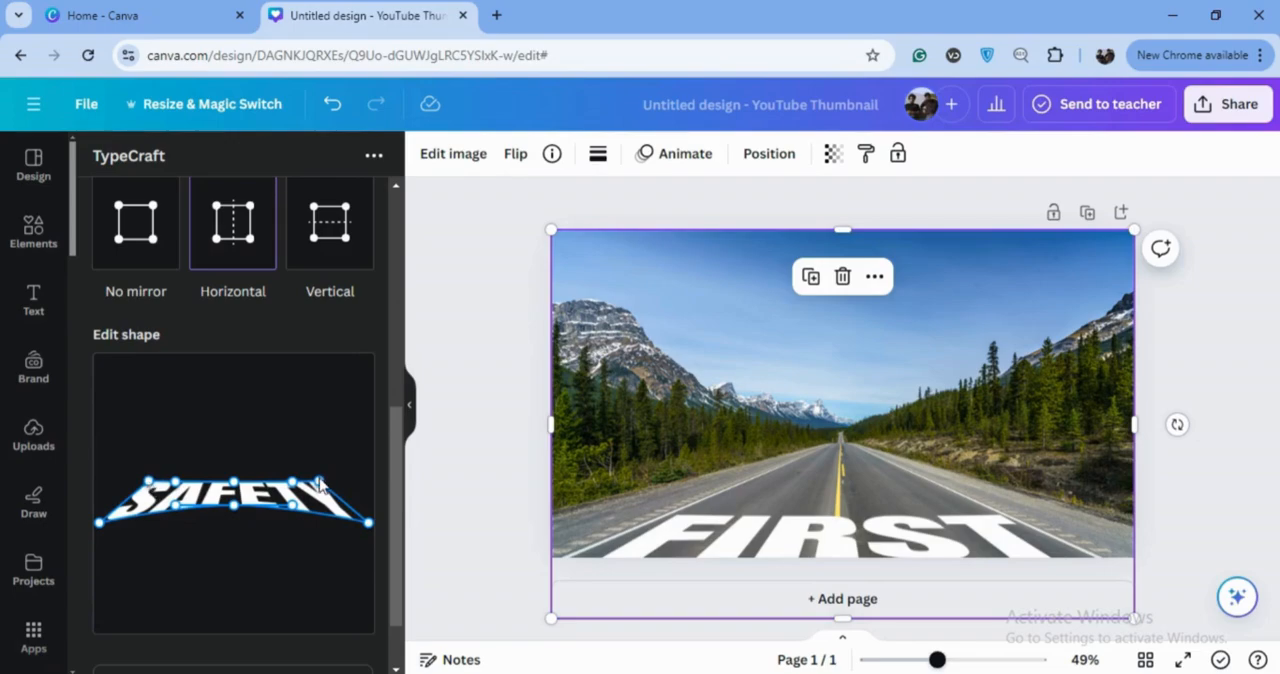
{"action": "left_click_drag", "start_coordinate": [318, 482], "coordinate": [312, 485]}
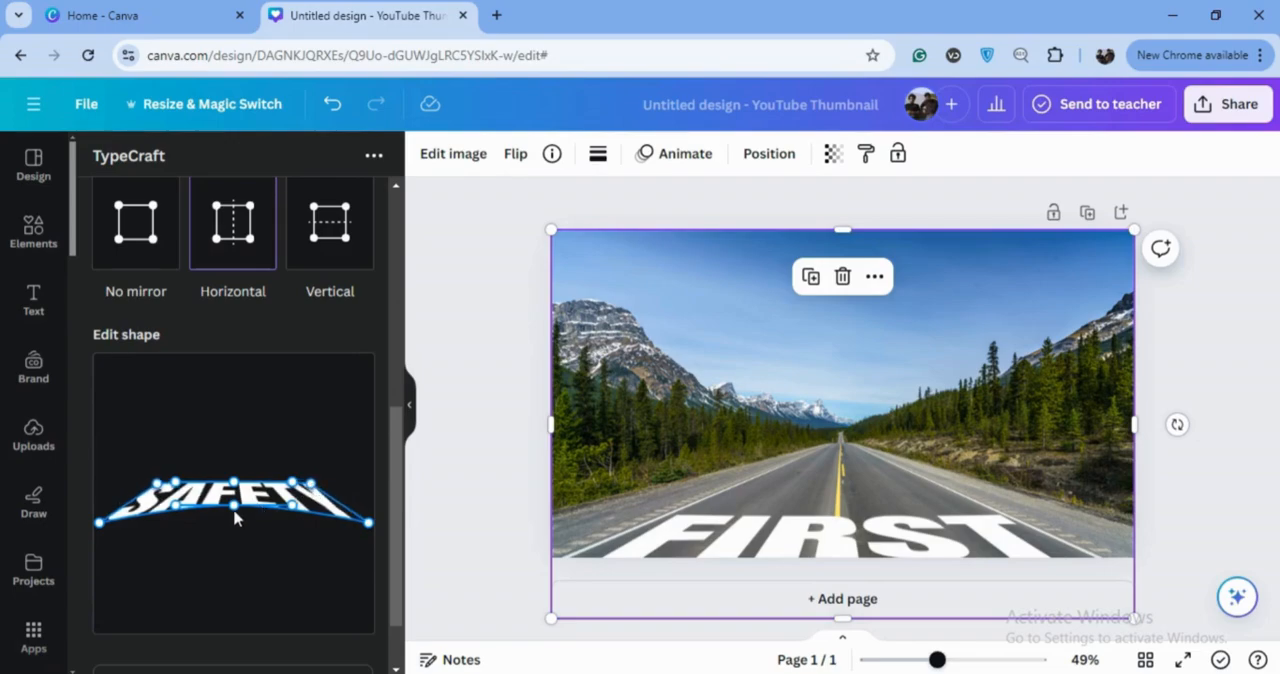
{"action": "left_click_drag", "start_coordinate": [234, 510], "coordinate": [235, 518]}
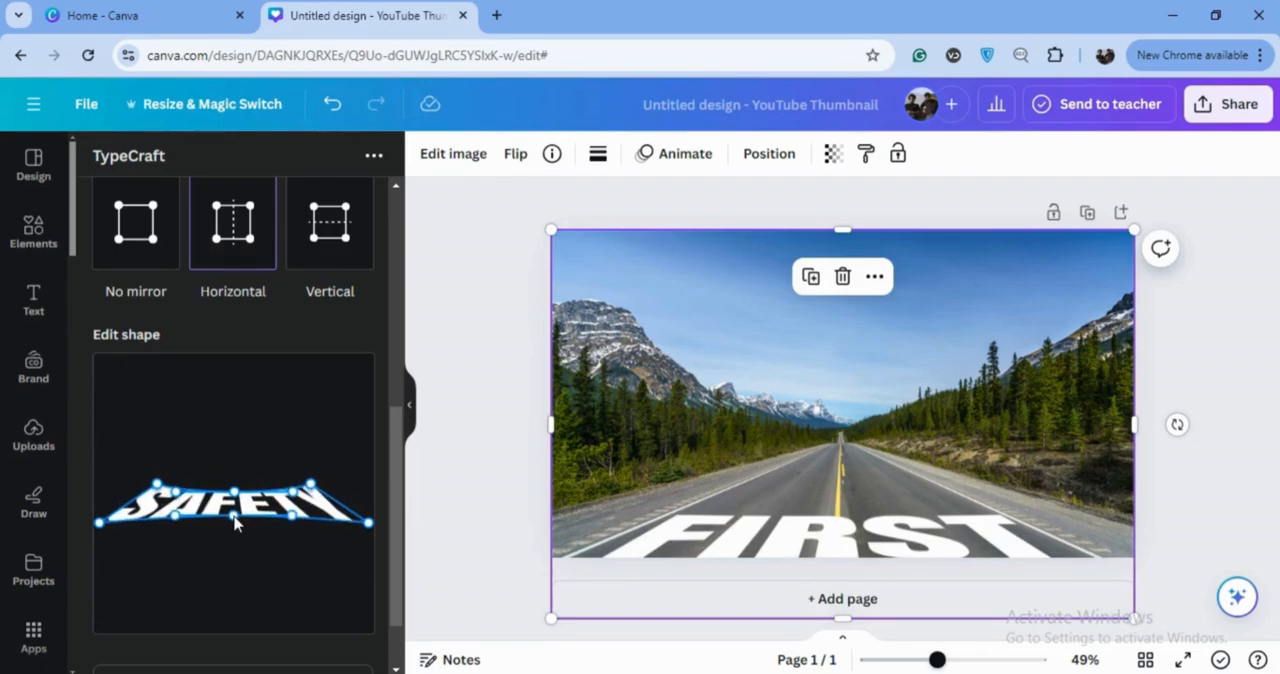
{"action": "left_click_drag", "start_coordinate": [155, 487], "coordinate": [151, 492]}
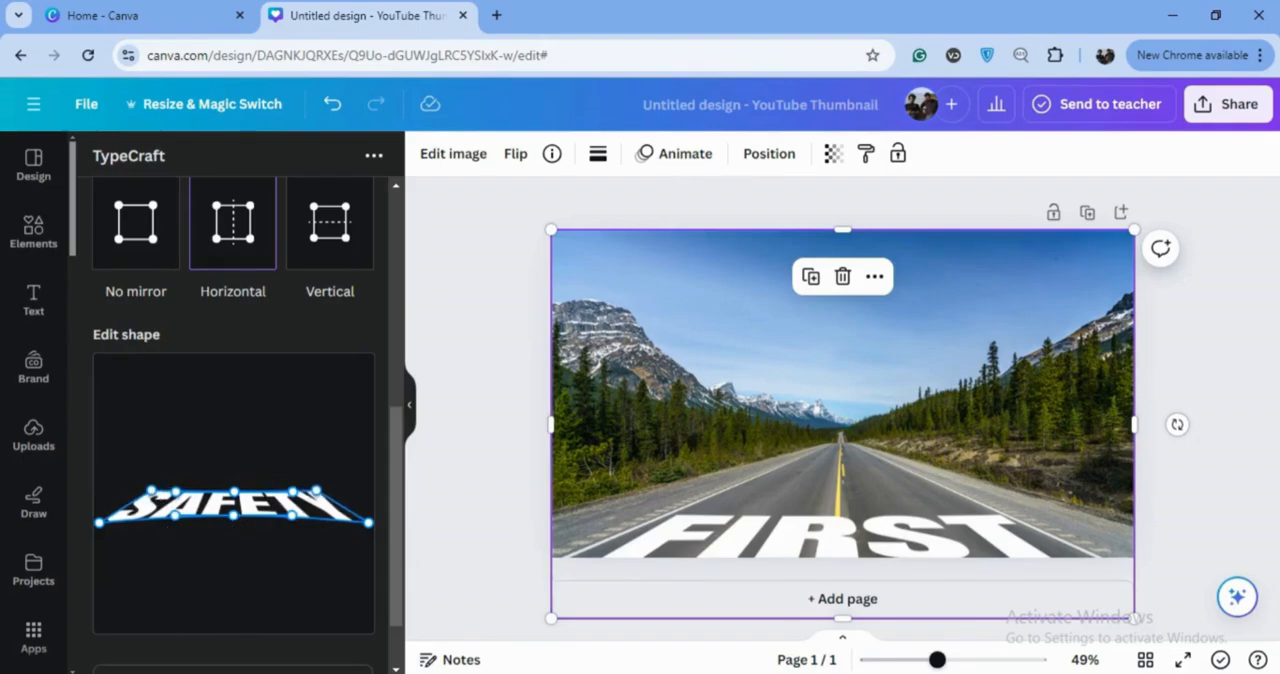
Add the SAFETY text to the design, place it on the road directly above FIRST and enlarge it slightly
{"action": "scroll", "coordinate": [388, 460], "scroll_direction": "down", "scroll_amount": 1}
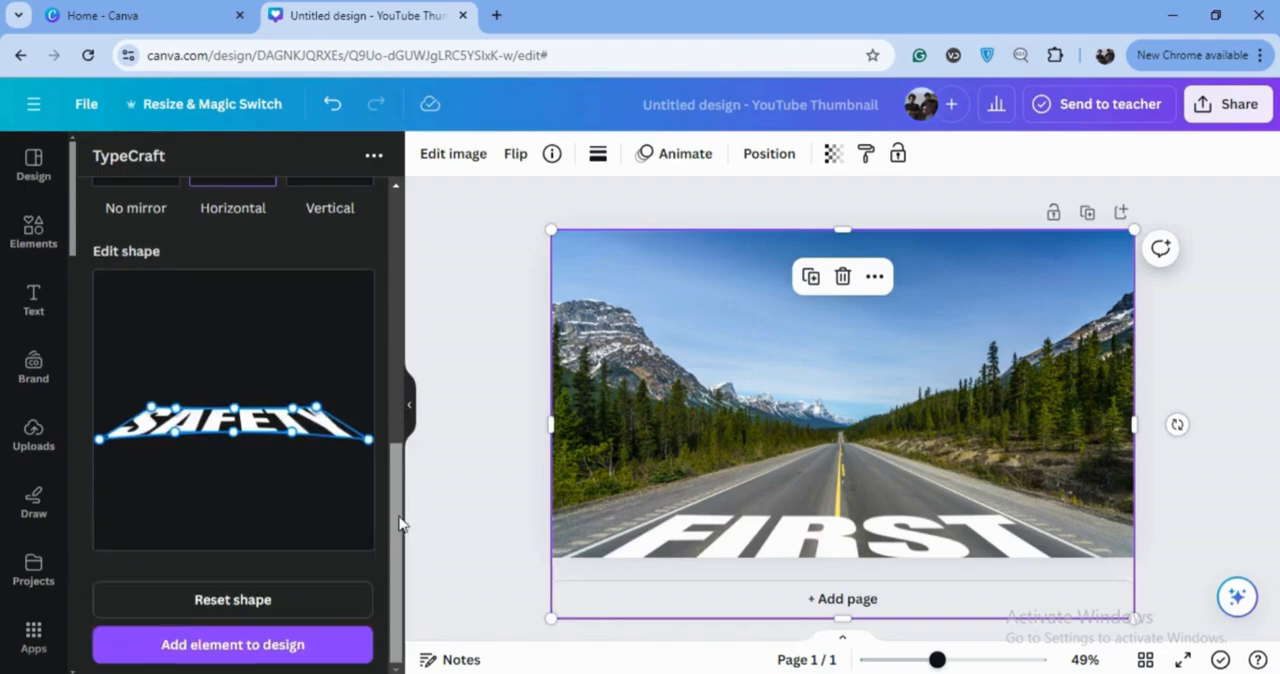
{"action": "left_click", "coordinate": [340, 653]}
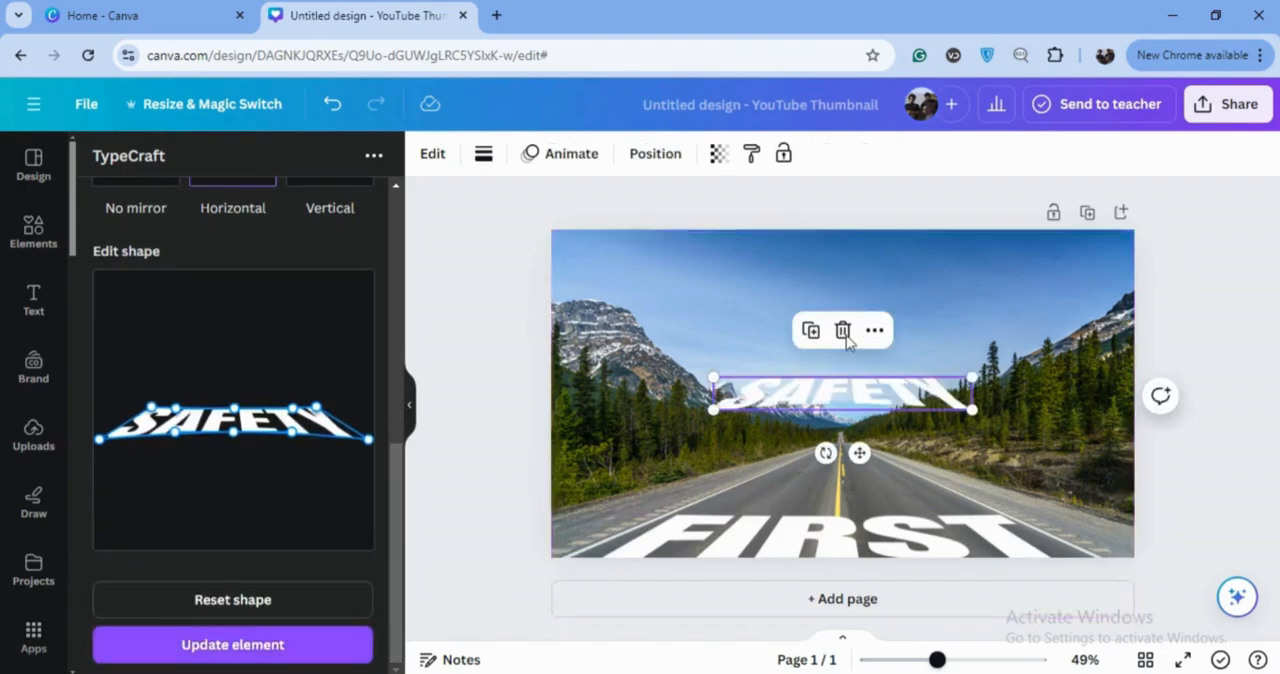
{"action": "left_click_drag", "start_coordinate": [862, 392], "coordinate": [858, 497]}
{"action": "left_click_drag", "start_coordinate": [708, 485], "coordinate": [700, 481]}
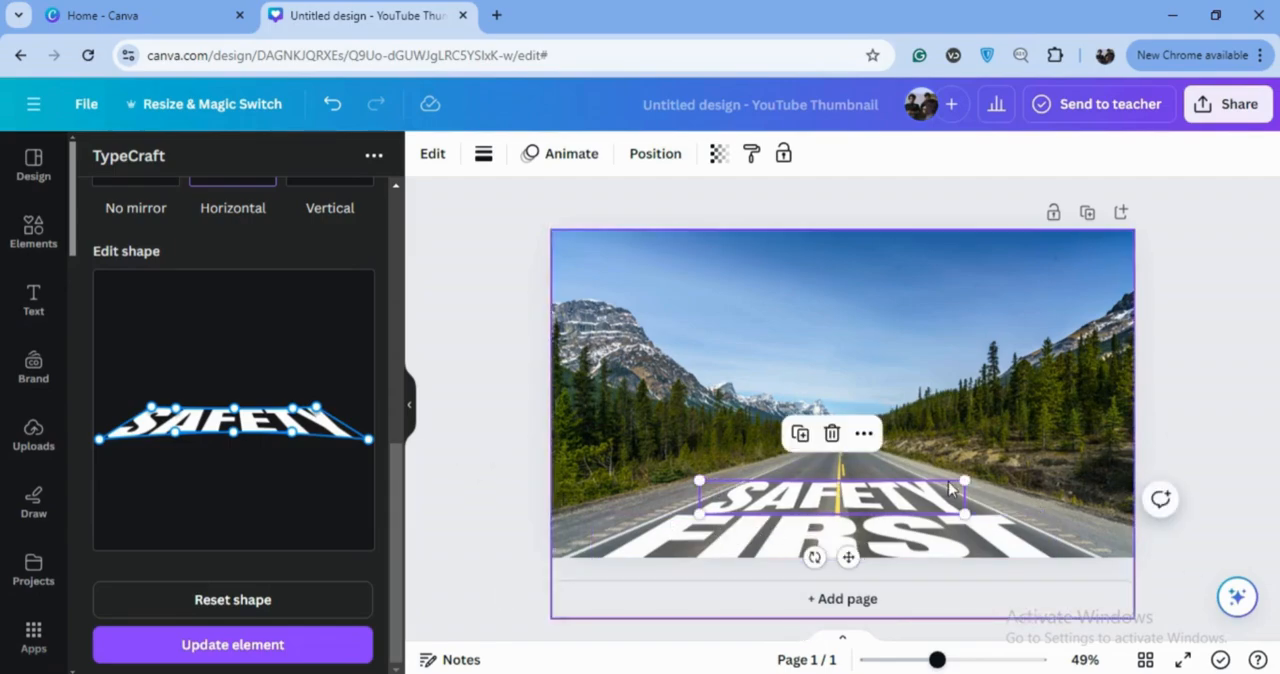
{"action": "left_click_drag", "start_coordinate": [968, 483], "coordinate": [970, 480]}
{"action": "left_click_drag", "start_coordinate": [699, 517], "coordinate": [692, 520]}
Download the FIRST and SAFETY texts together as a PNG and upload Untitled design (16).png to the image uploads
{"action": "left_click", "coordinate": [886, 553]}
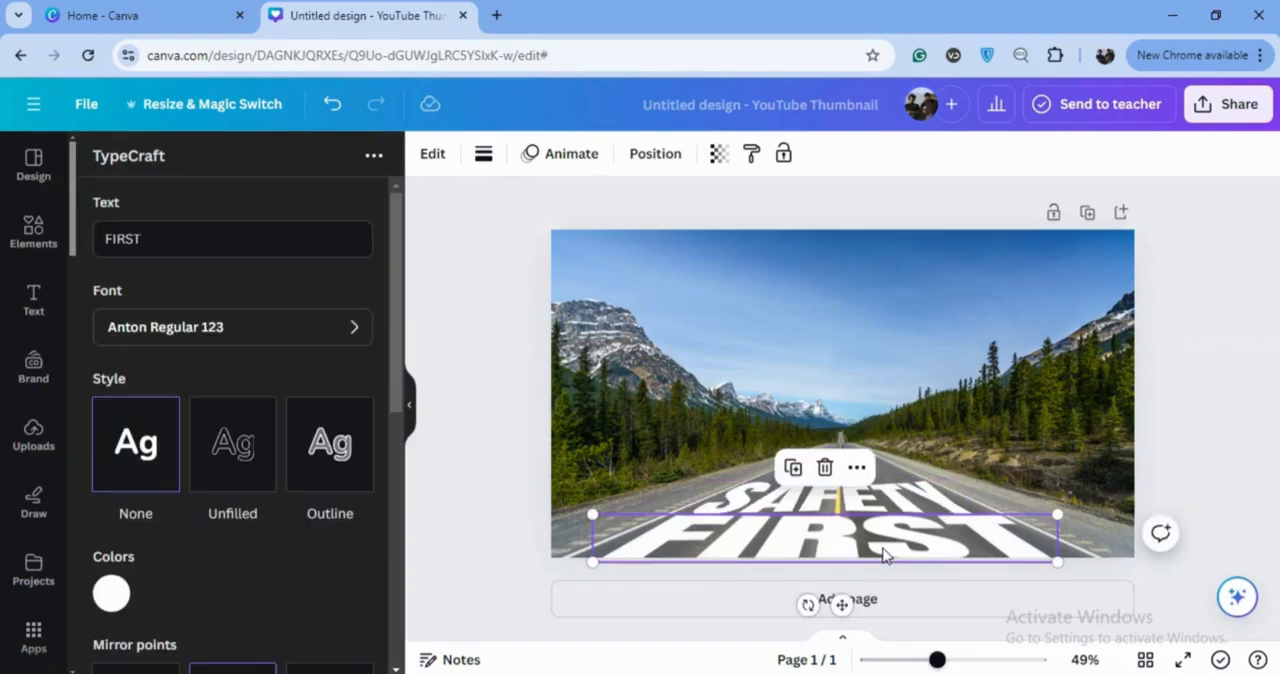
{"action": "left_click", "coordinate": [898, 501], "text": "shift"}
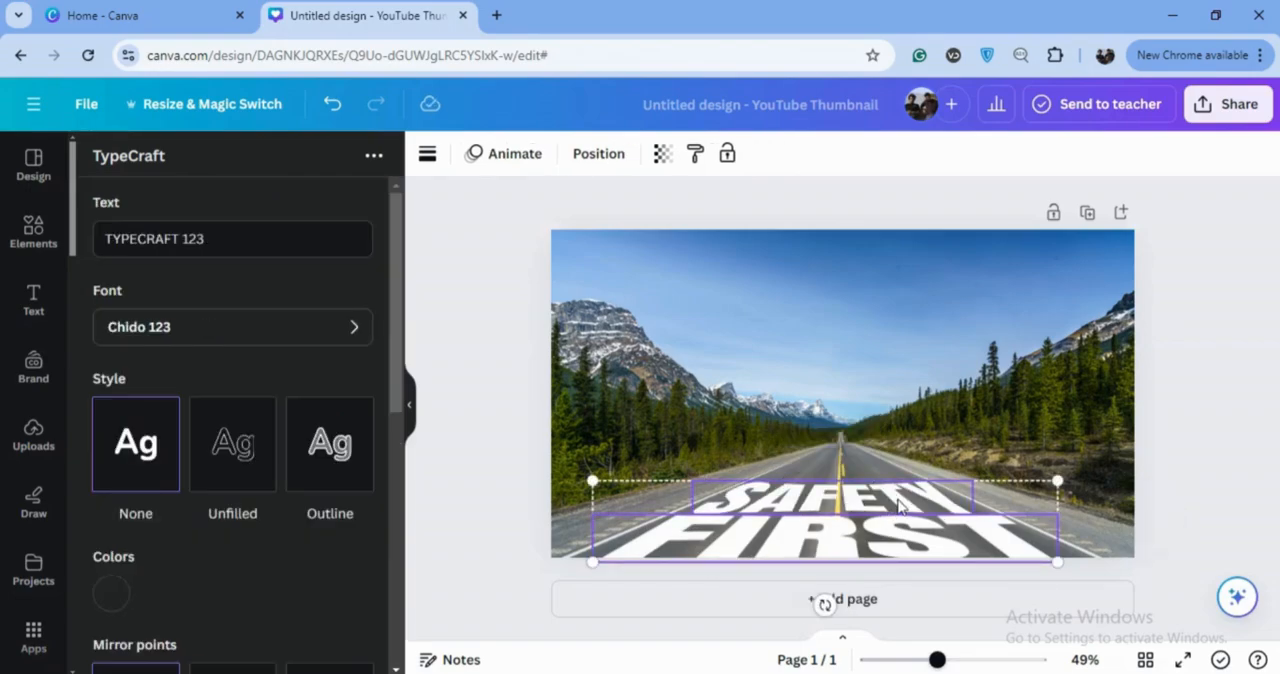
{"action": "right_click", "coordinate": [1060, 566]}
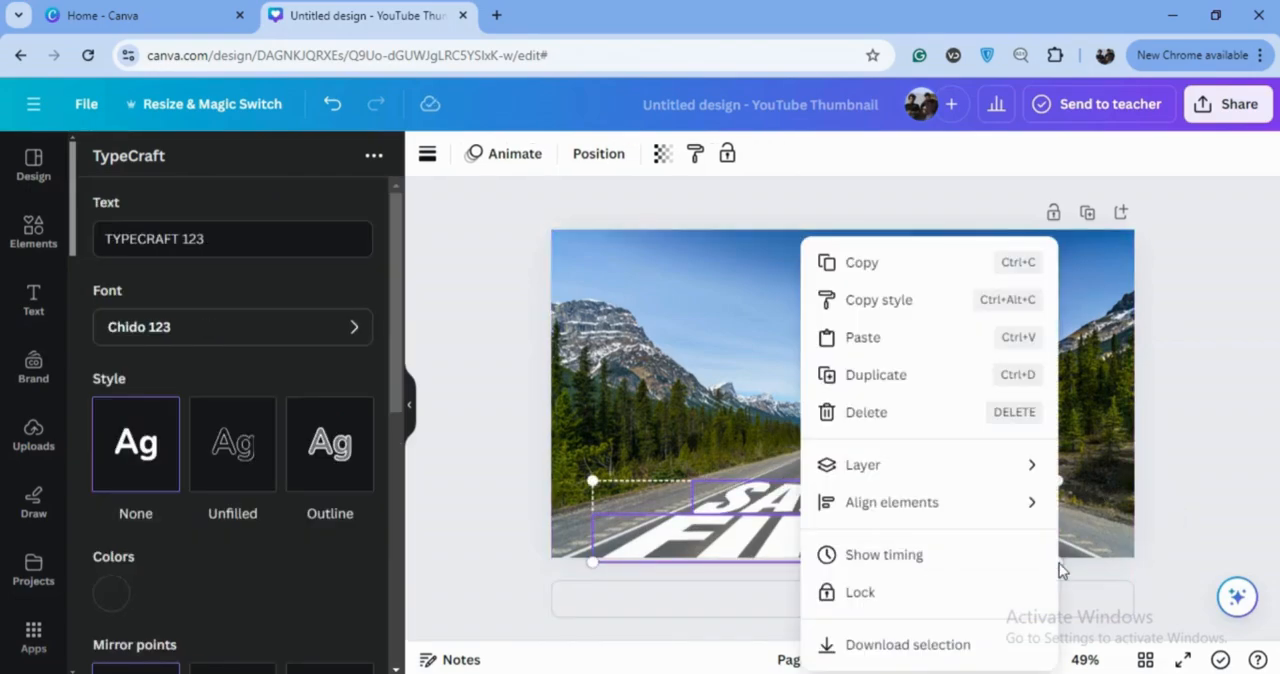
{"action": "left_click", "coordinate": [900, 645]}
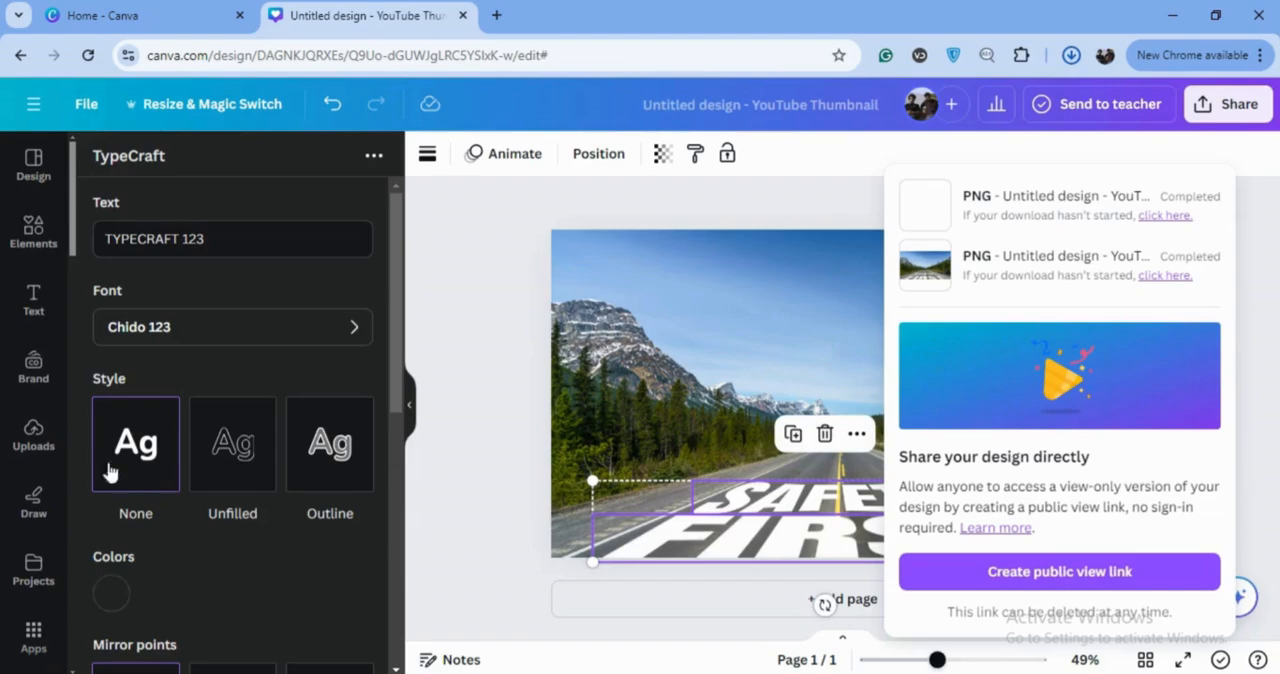
{"action": "left_click", "coordinate": [38, 440]}
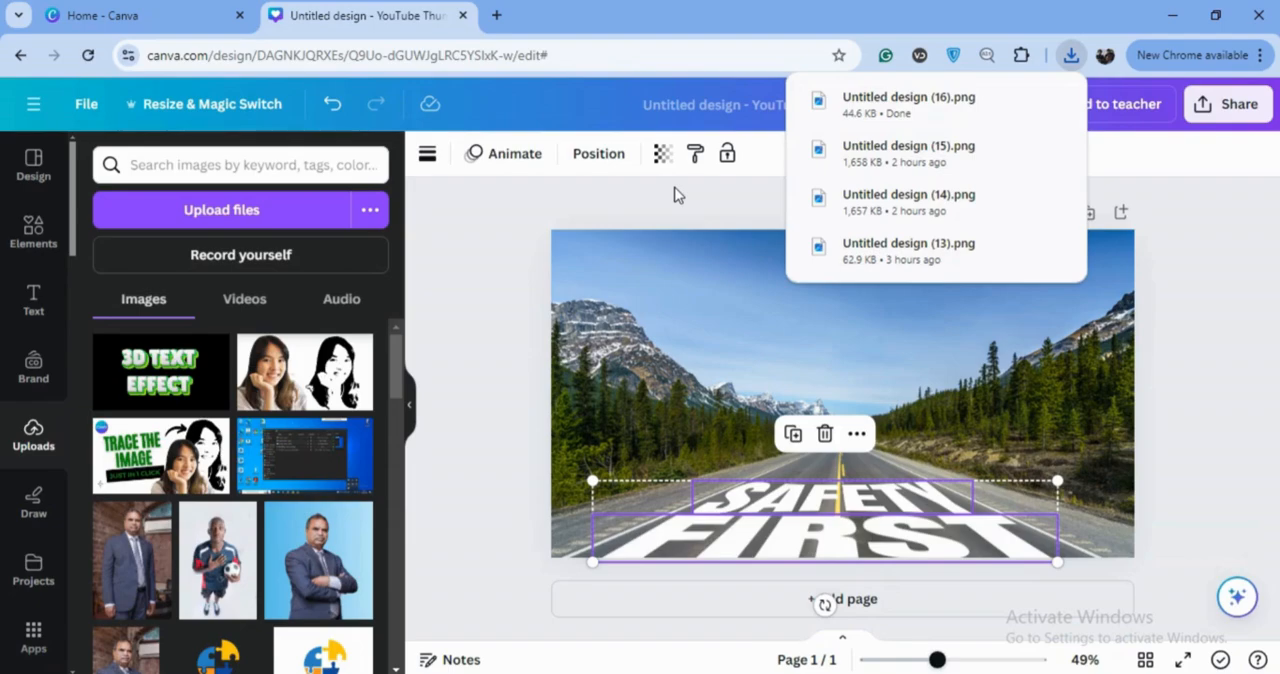
{"action": "left_click_drag", "start_coordinate": [1014, 103], "coordinate": [470, 228]}
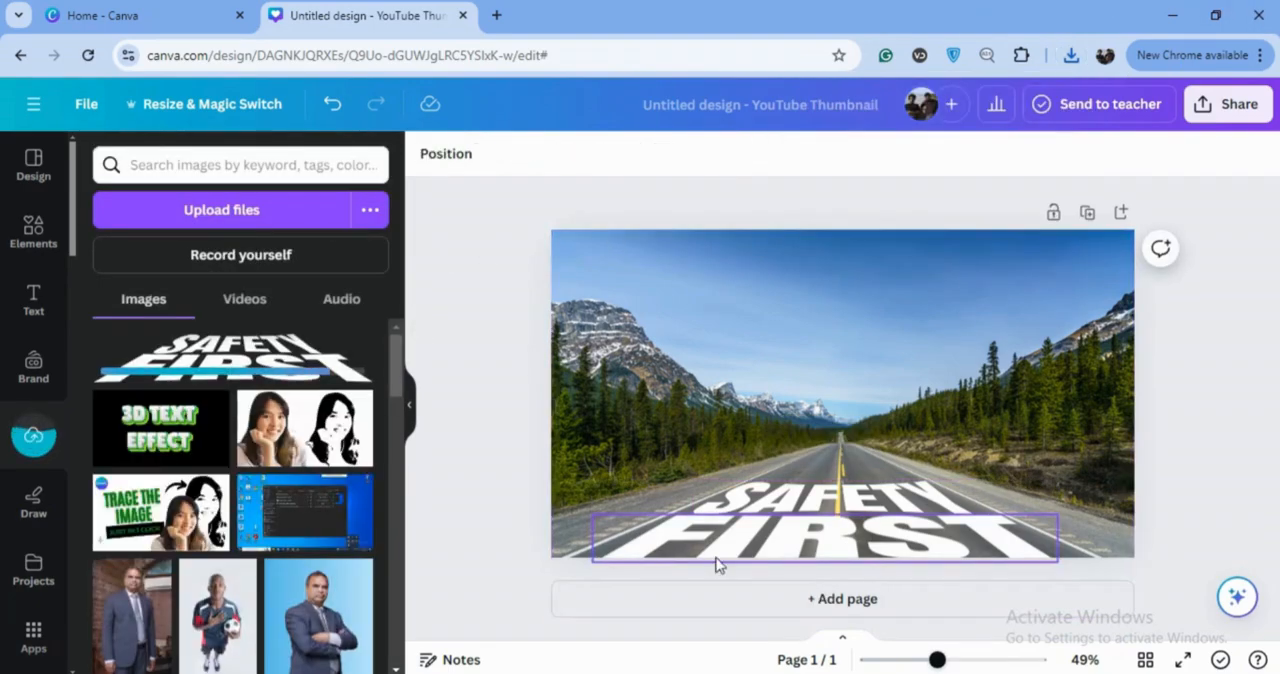
Delete the original SAFETY and FIRST TypeCraft texts from the road photo
{"action": "left_click", "coordinate": [826, 498]}
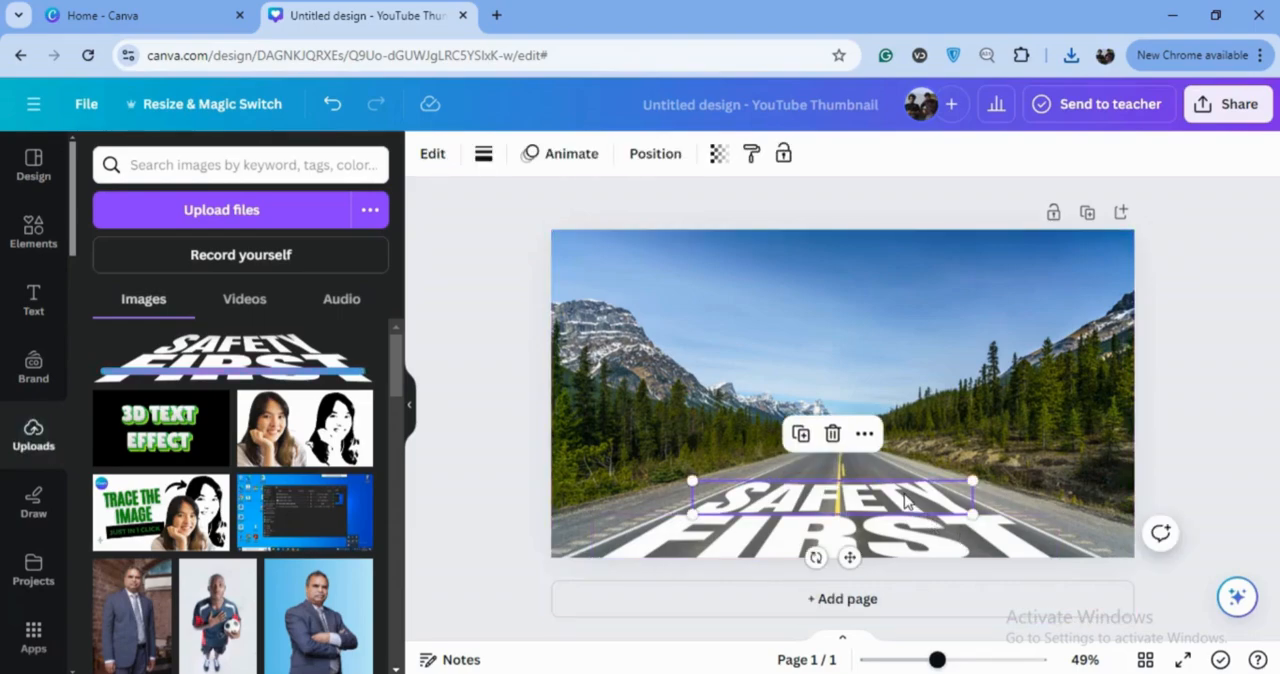
{"action": "left_click", "coordinate": [832, 433]}
{"action": "left_click", "coordinate": [826, 522]}
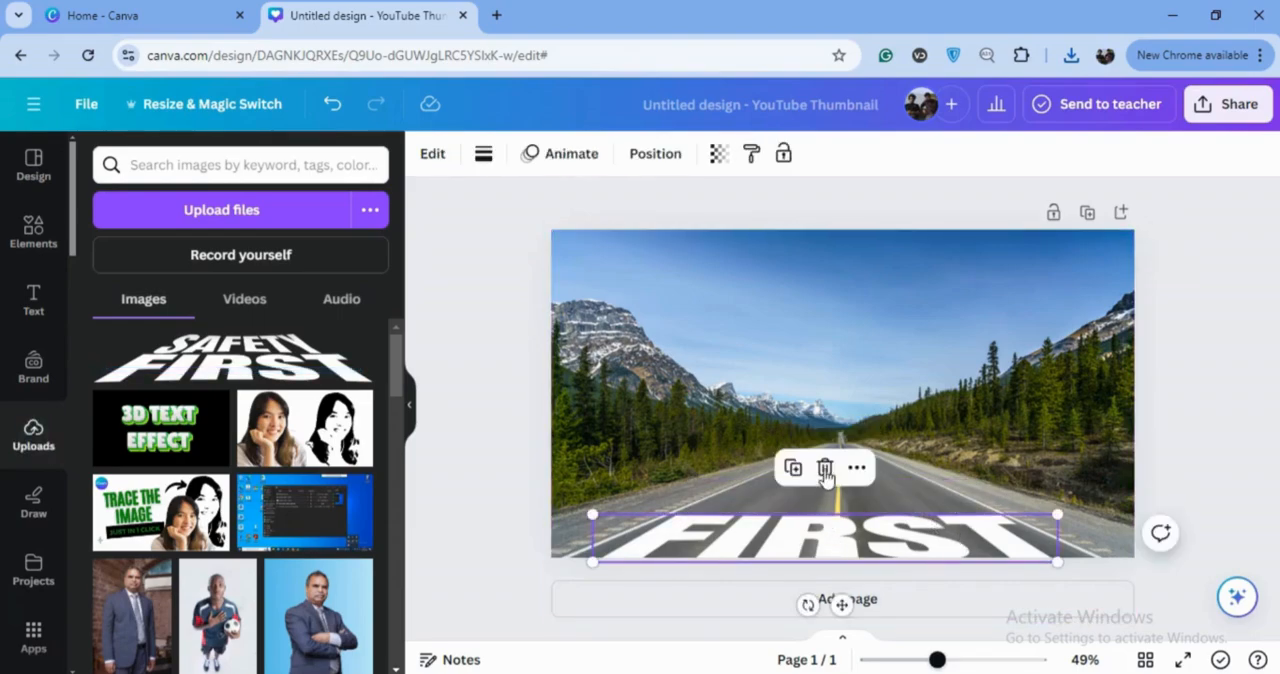
{"action": "left_click", "coordinate": [826, 466]}
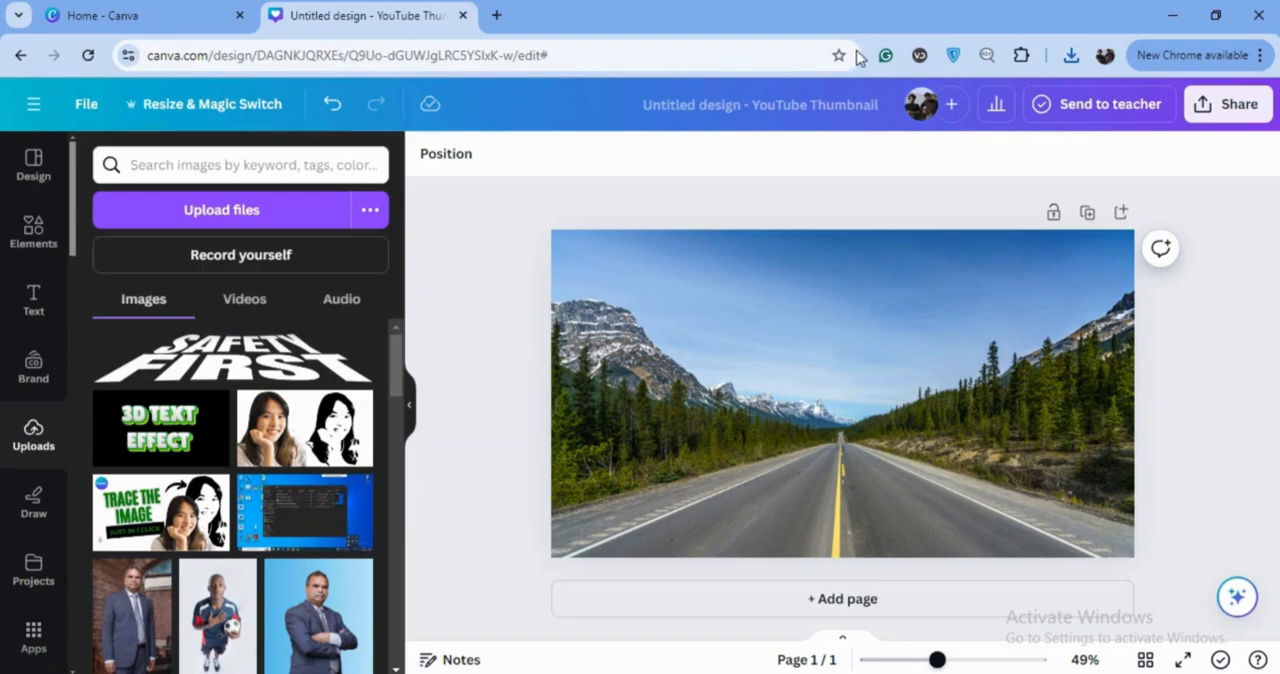
Add the uploaded SAFETY FIRST image to the design, place it on the road's near end and enlarge it to span the road
{"action": "left_click", "coordinate": [247, 368]}
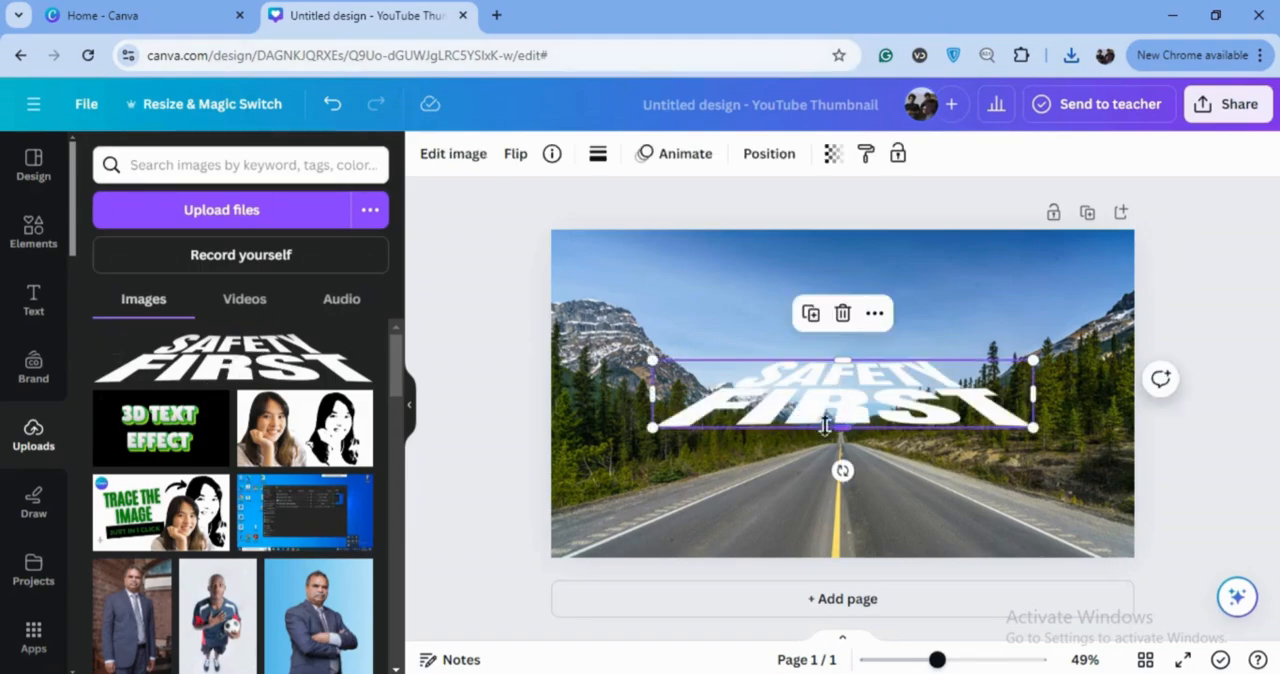
{"action": "left_click_drag", "start_coordinate": [871, 398], "coordinate": [857, 462]}
{"action": "left_click_drag", "start_coordinate": [841, 531], "coordinate": [829, 531]}
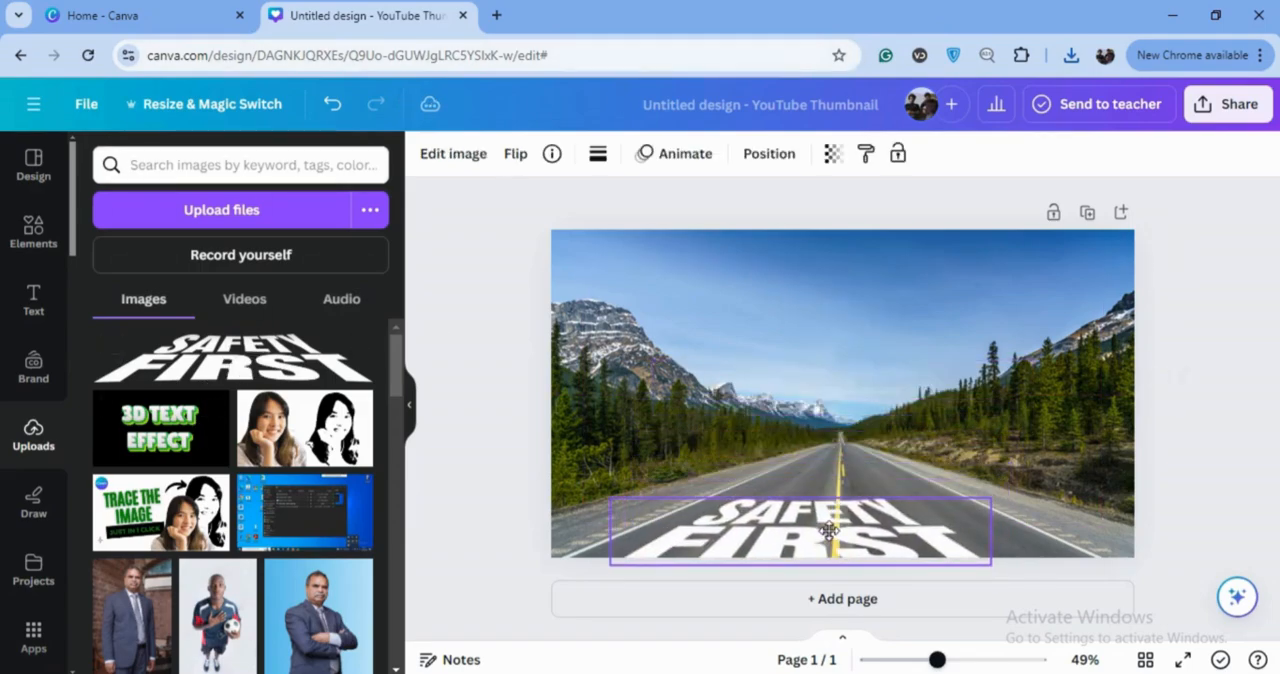
{"action": "left_click_drag", "start_coordinate": [992, 502], "coordinate": [1062, 487]}
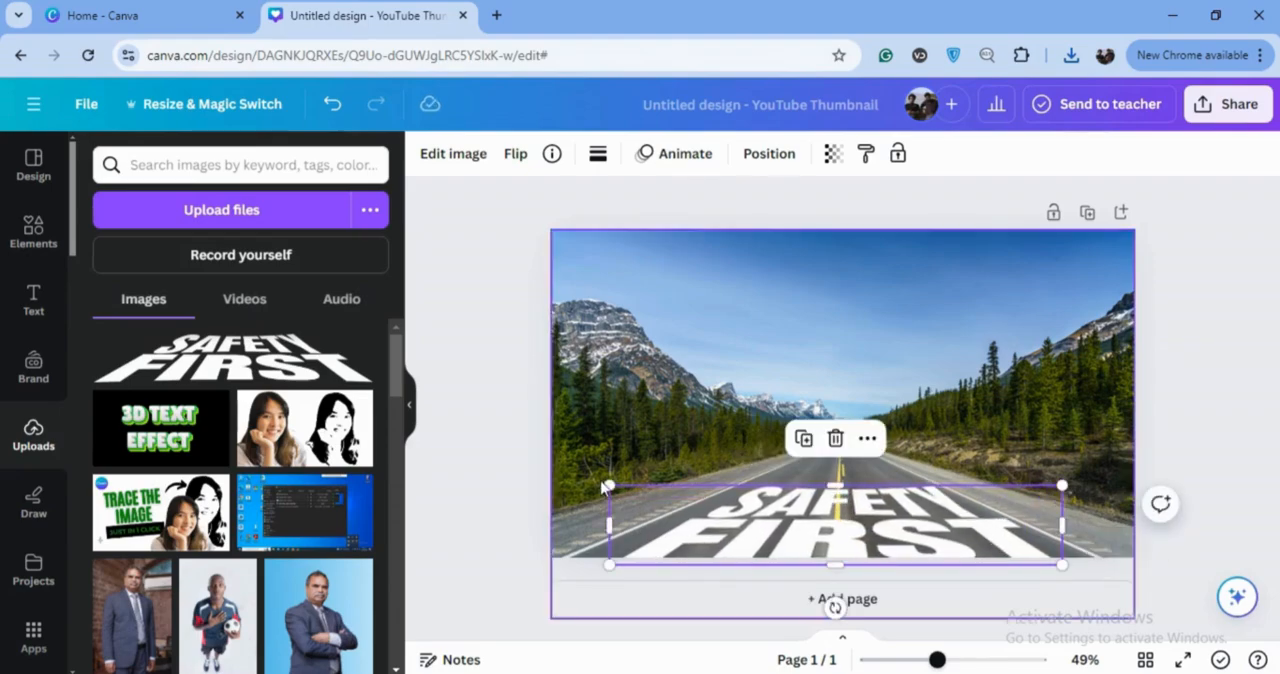
{"action": "left_click_drag", "start_coordinate": [609, 487], "coordinate": [584, 481]}
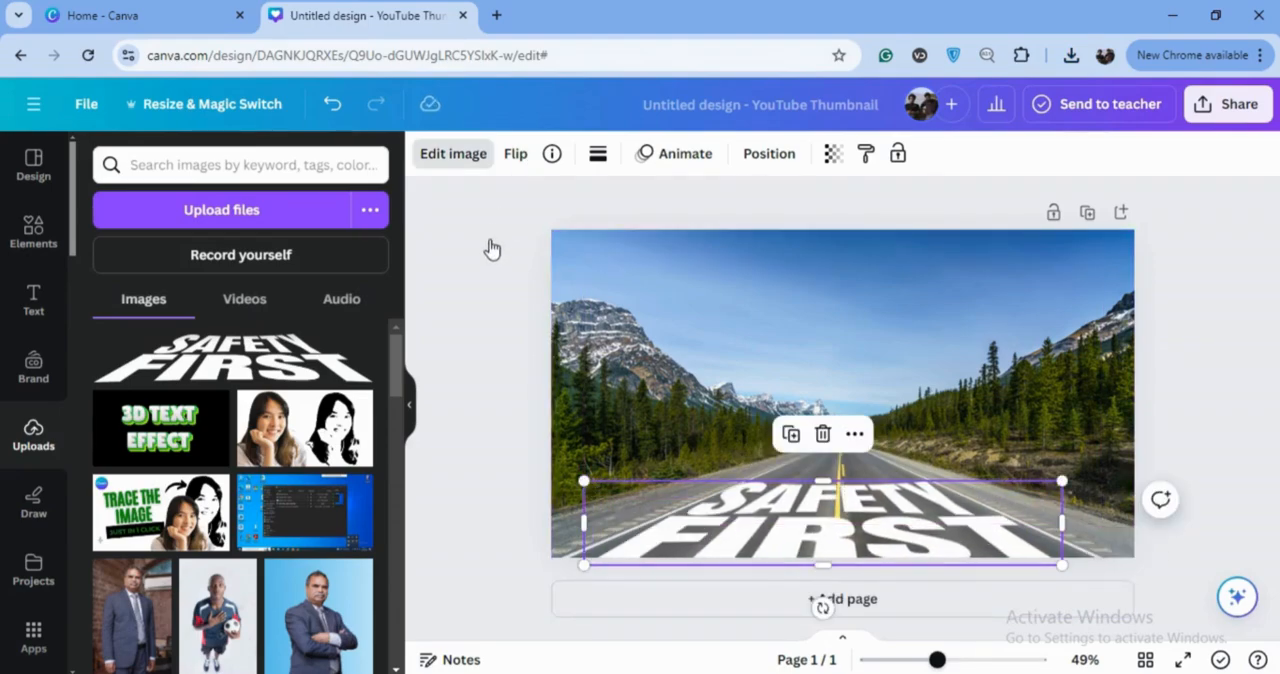
Set the Duotone effect's highlights color on the SAFETY FIRST image to off-white #E9EBE4
{"action": "left_click", "coordinate": [452, 158]}
{"action": "left_click", "coordinate": [450, 158]}
{"action": "left_click_drag", "start_coordinate": [396, 398], "coordinate": [408, 490]}
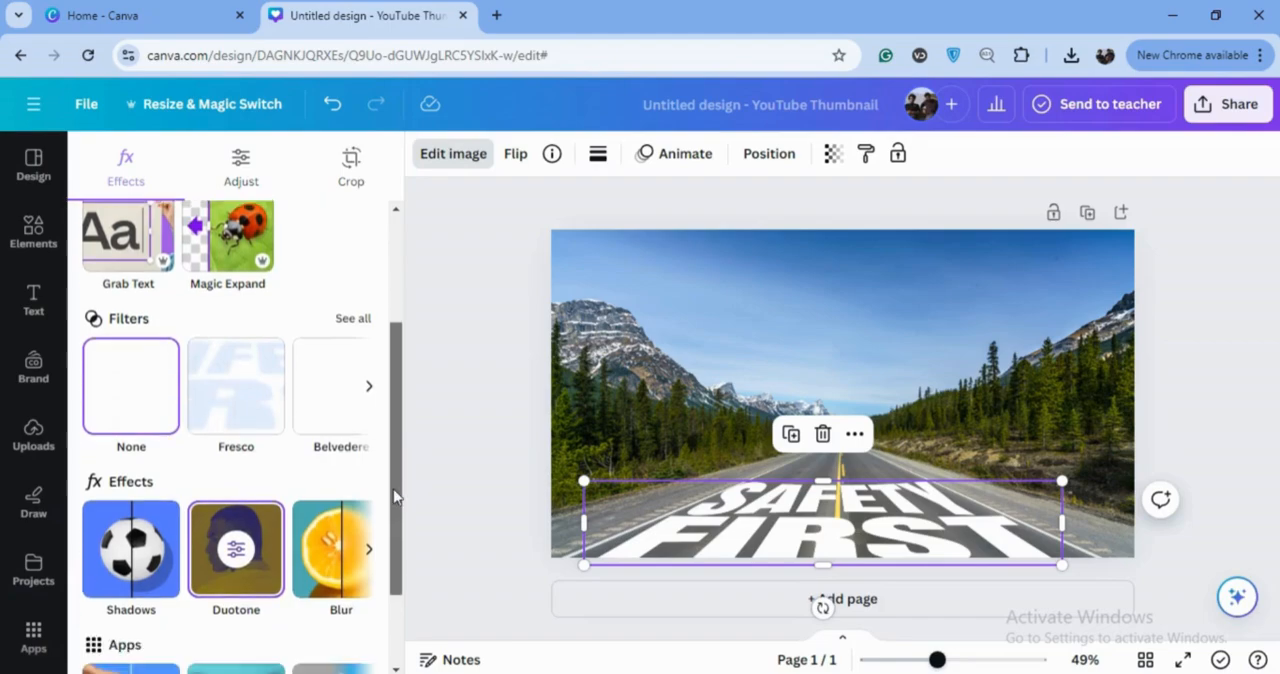
{"action": "left_click", "coordinate": [228, 557]}
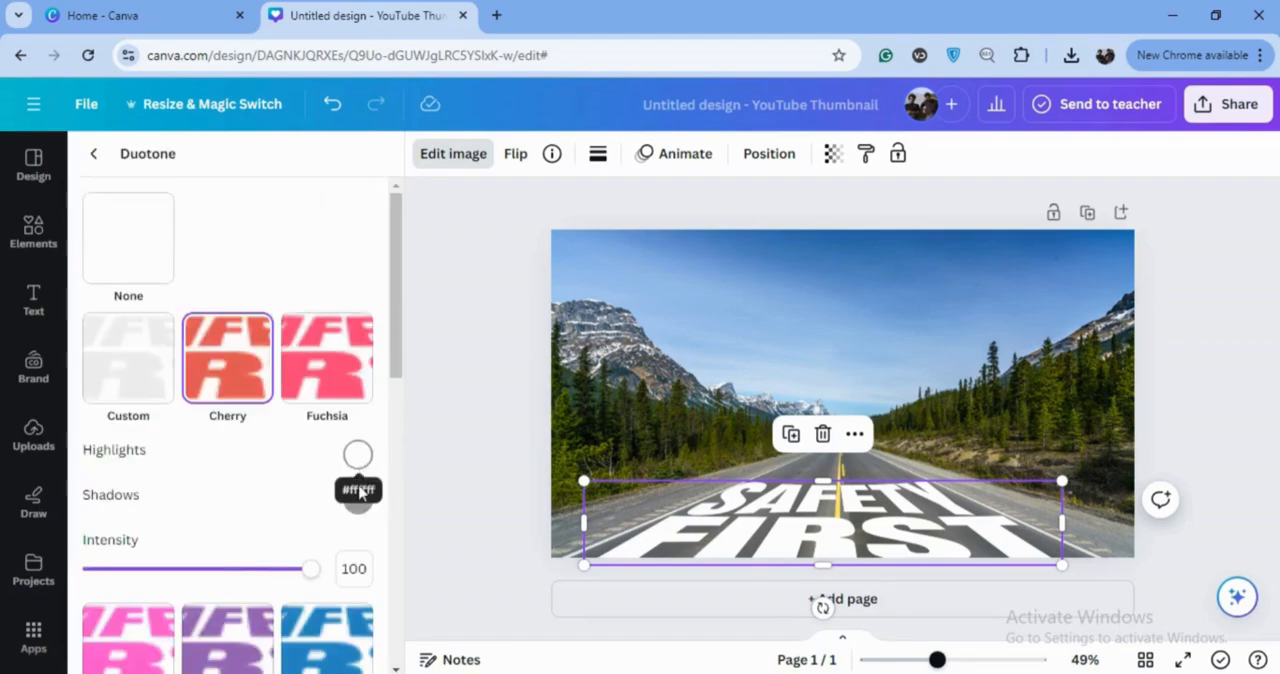
{"action": "left_click", "coordinate": [357, 455]}
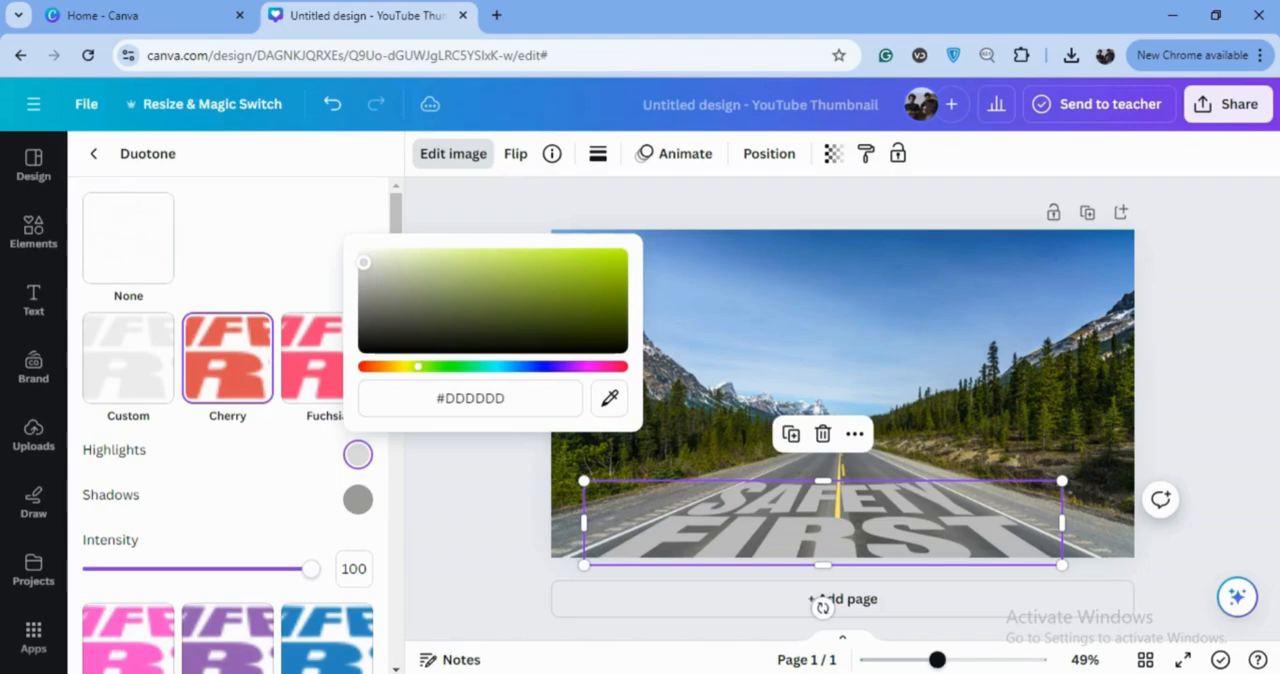
{"action": "left_click", "coordinate": [365, 257]}
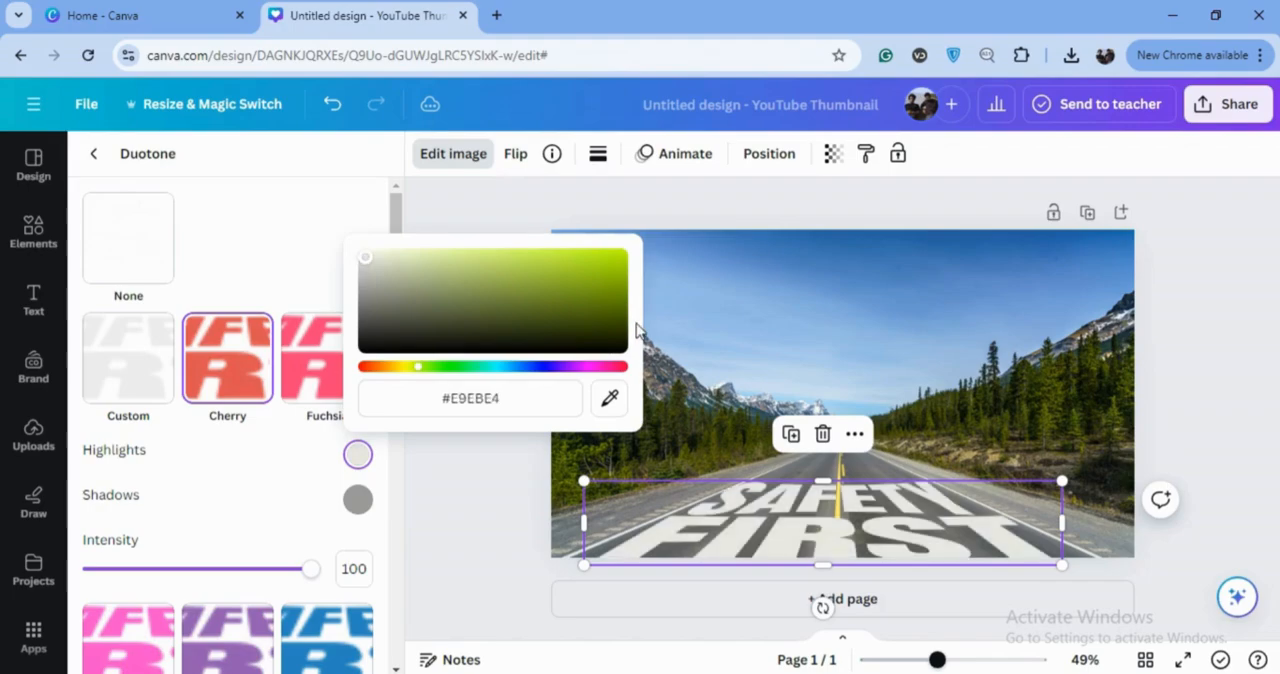
{"action": "left_click", "coordinate": [482, 212]}
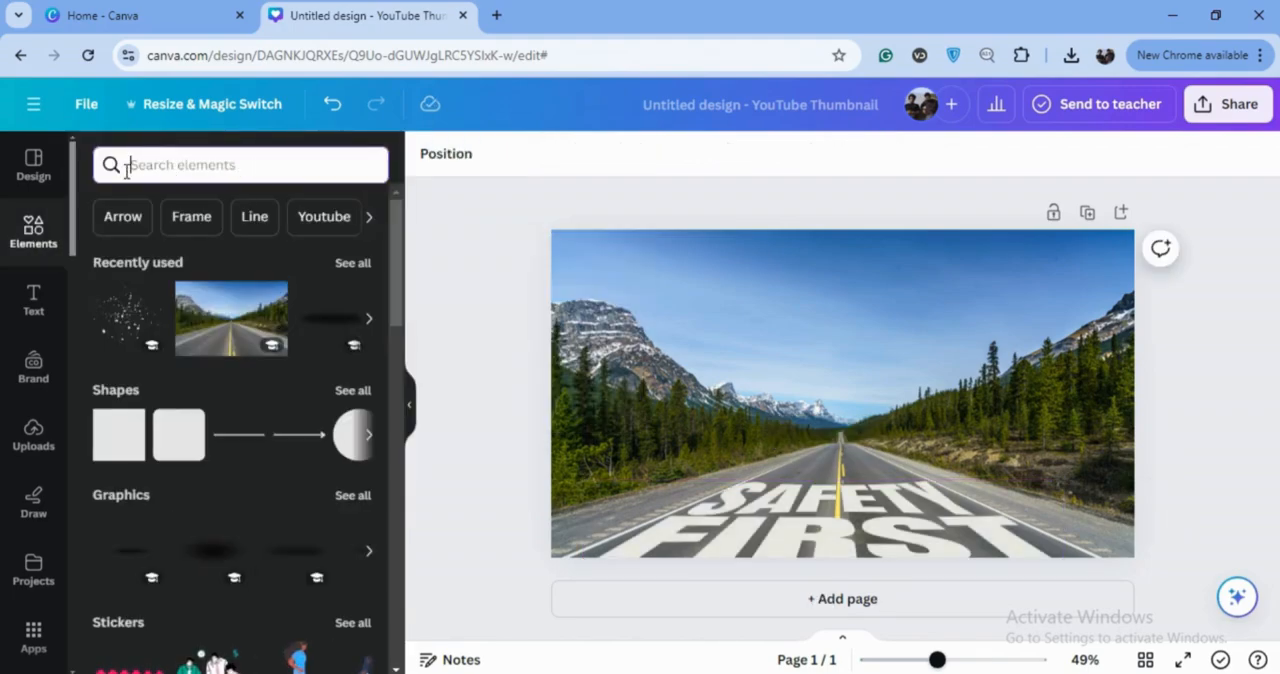
Add the first speckled graphic found for "splatter", color it the photo's dark gray and place it, shrunk, over the lettering
{"action": "type", "text": "SPL"}
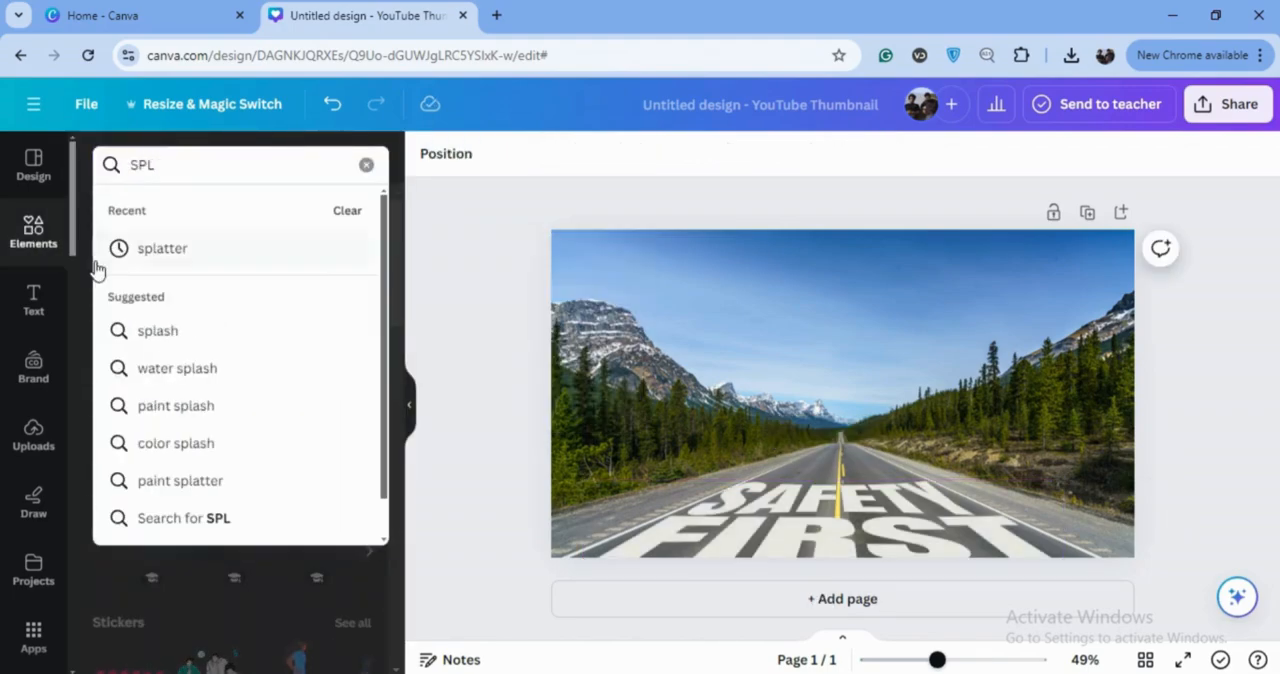
{"action": "left_click", "coordinate": [165, 248]}
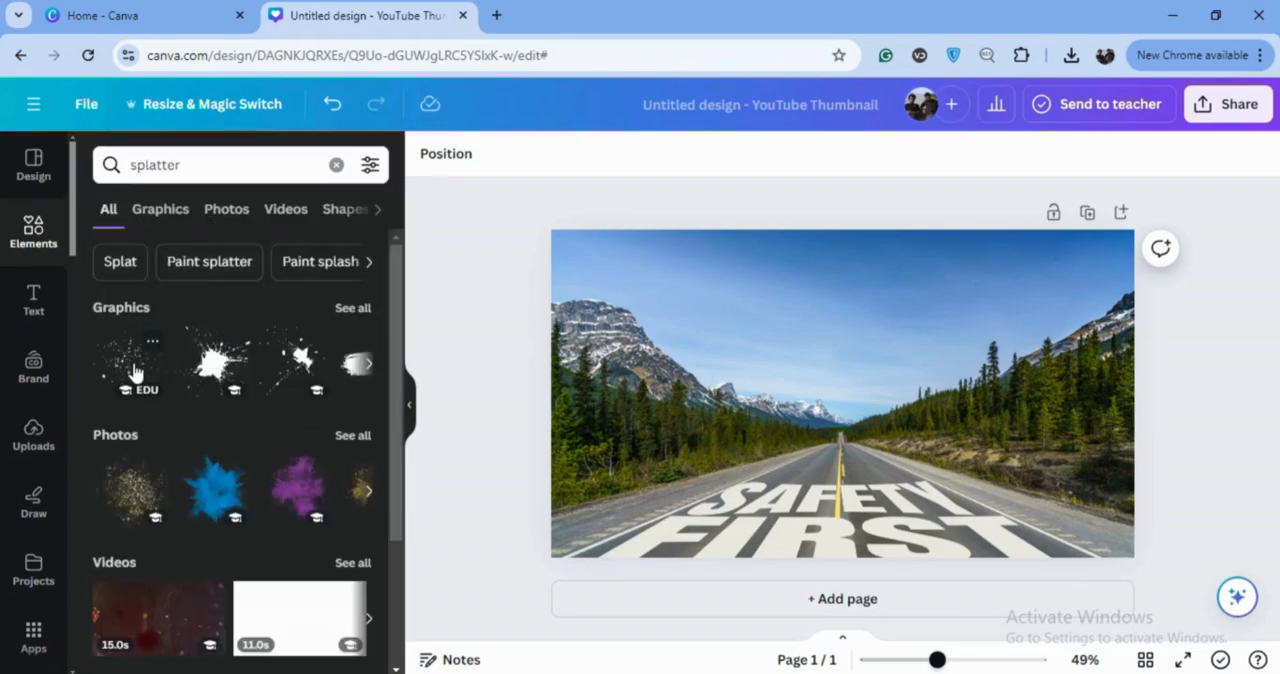
{"action": "left_click", "coordinate": [135, 372]}
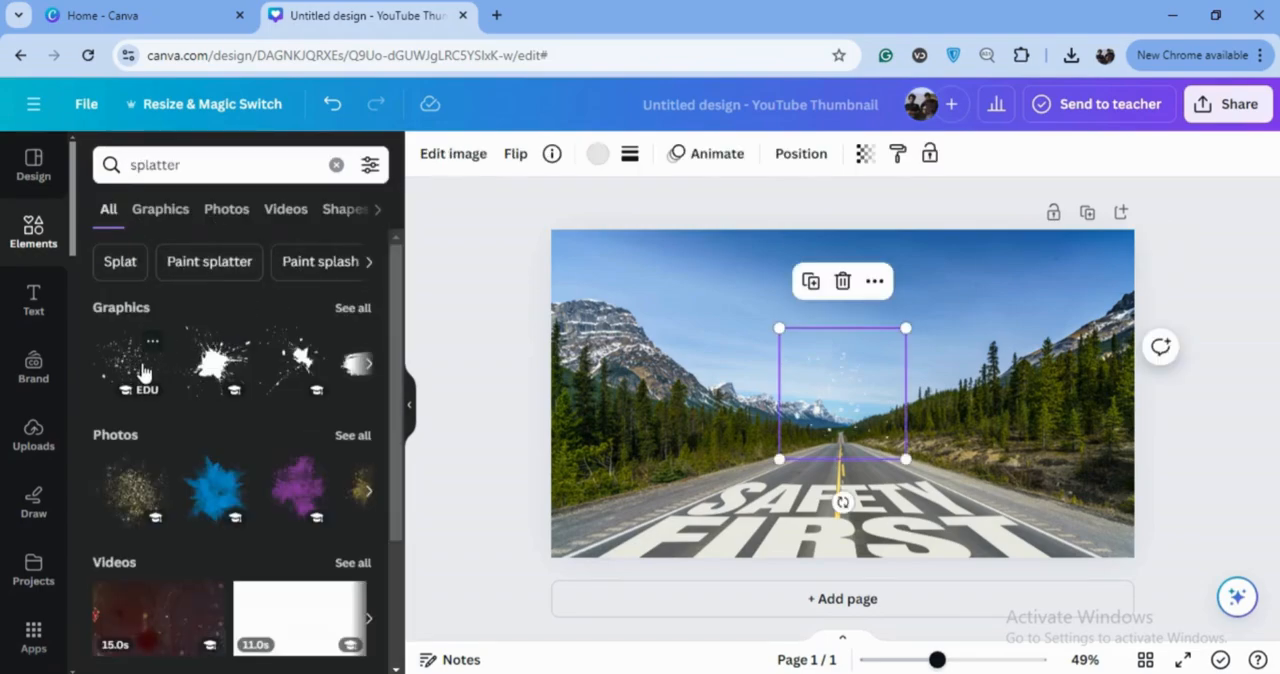
{"action": "left_click", "coordinate": [596, 156]}
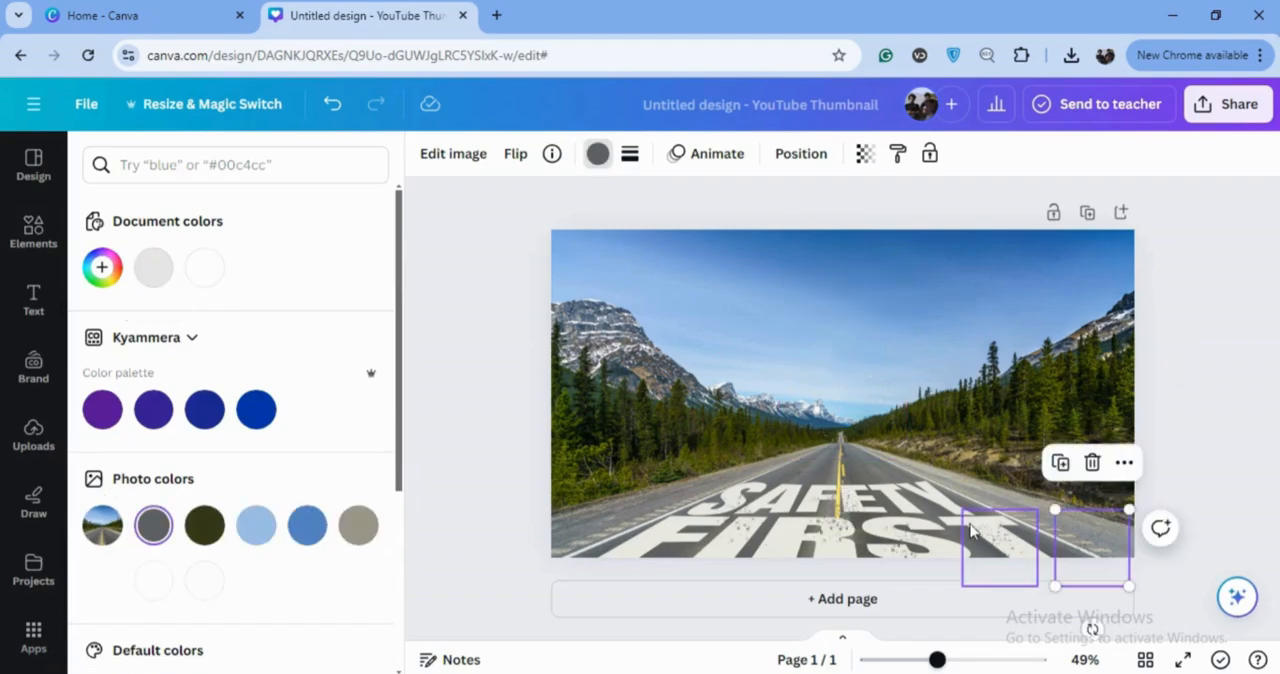
{"action": "left_click_drag", "start_coordinate": [993, 542], "coordinate": [916, 504]}
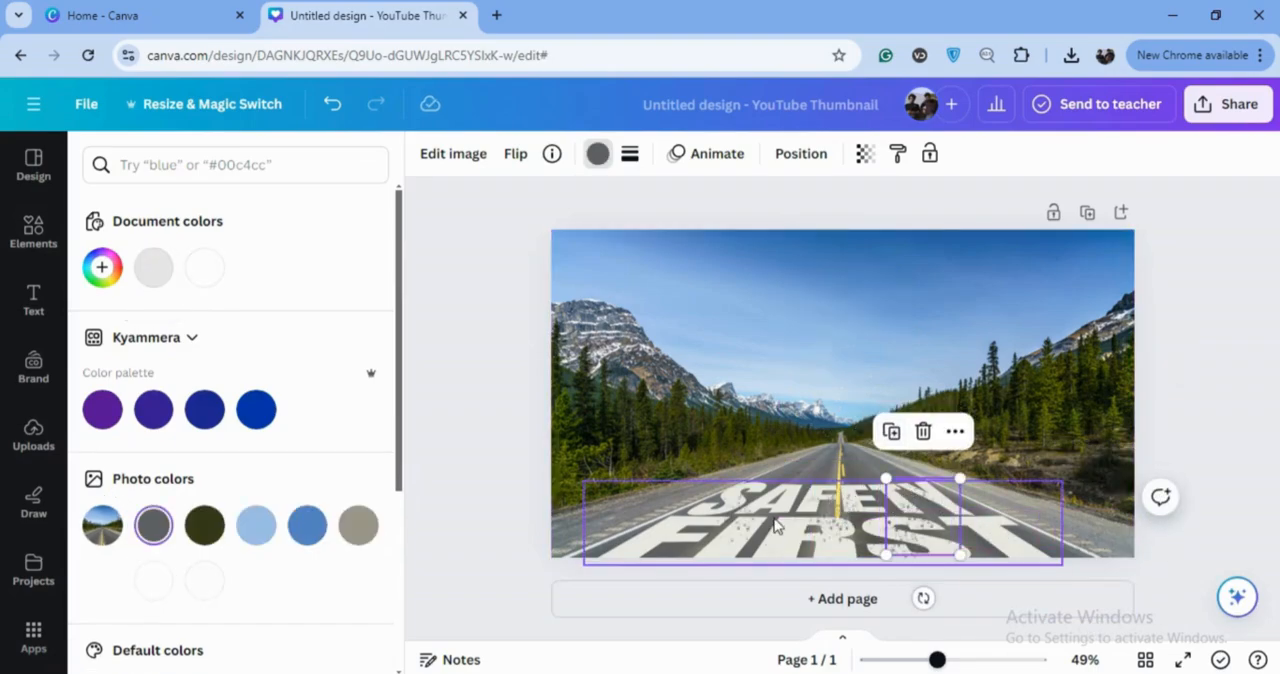
Duplicate the dark gray splatter and spread the copies across the SAFETY FIRST lettering for a worn paint look
{"action": "left_click_drag", "start_coordinate": [909, 515], "coordinate": [685, 489]}
{"action": "left_click", "coordinate": [700, 474]}
{"action": "left_click", "coordinate": [742, 486]}
{"action": "left_click", "coordinate": [653, 441]}
{"action": "left_click_drag", "start_coordinate": [822, 532], "coordinate": [840, 546]}
{"action": "left_click", "coordinate": [809, 466]}
{"action": "left_click_drag", "start_coordinate": [1005, 545], "coordinate": [1002, 528]}
{"action": "left_click", "coordinate": [969, 473]}
{"action": "left_click_drag", "start_coordinate": [1128, 546], "coordinate": [930, 499]}
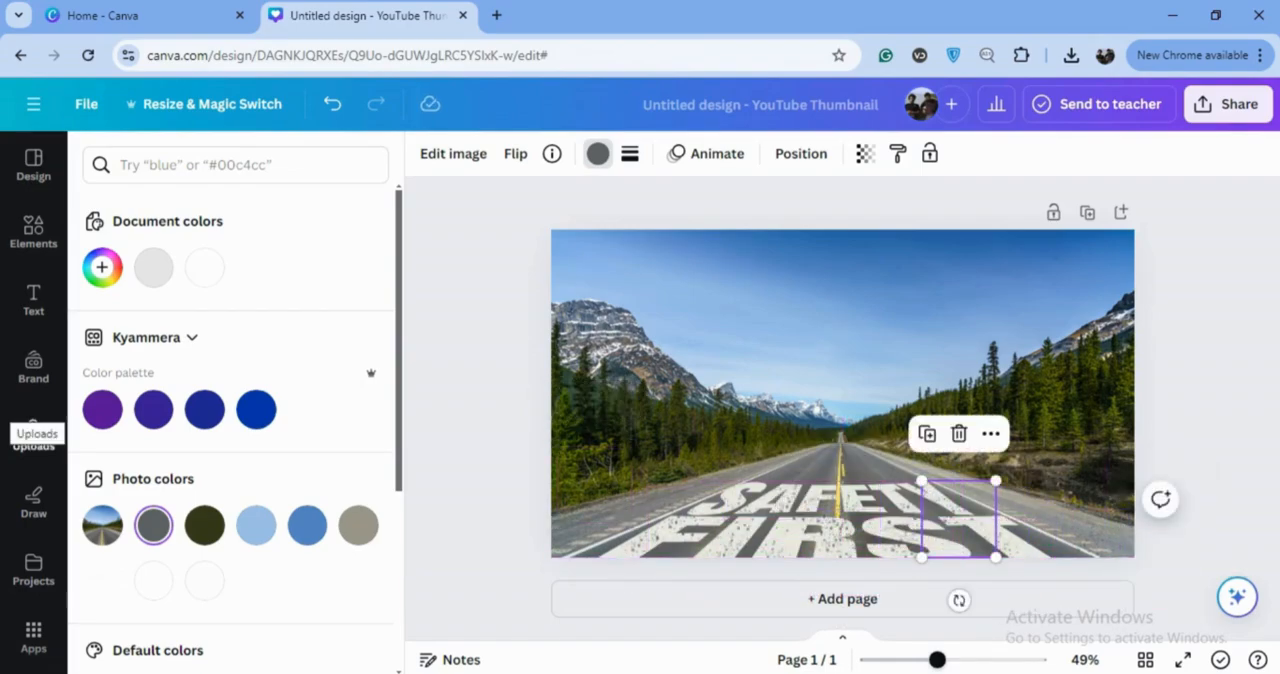
Add white cloud graphics from the recently used elements, shrink them and place them across the sky
{"action": "left_click", "coordinate": [24, 243]}
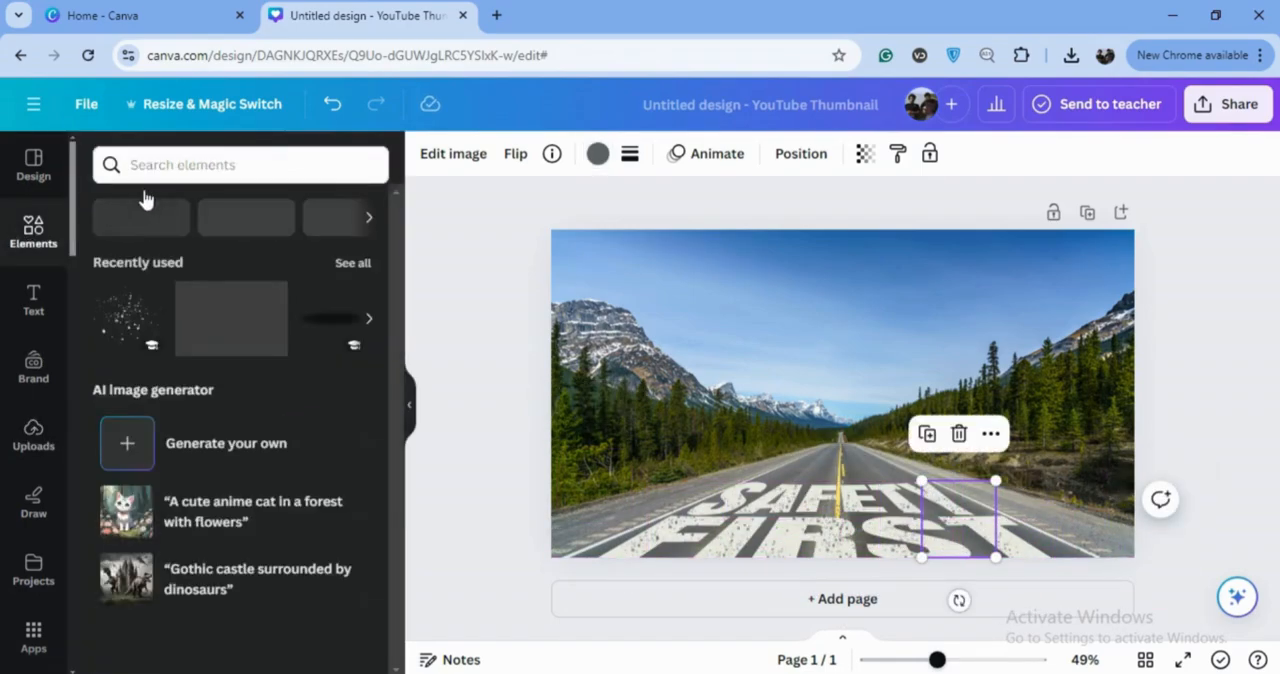
{"action": "left_click", "coordinate": [353, 264]}
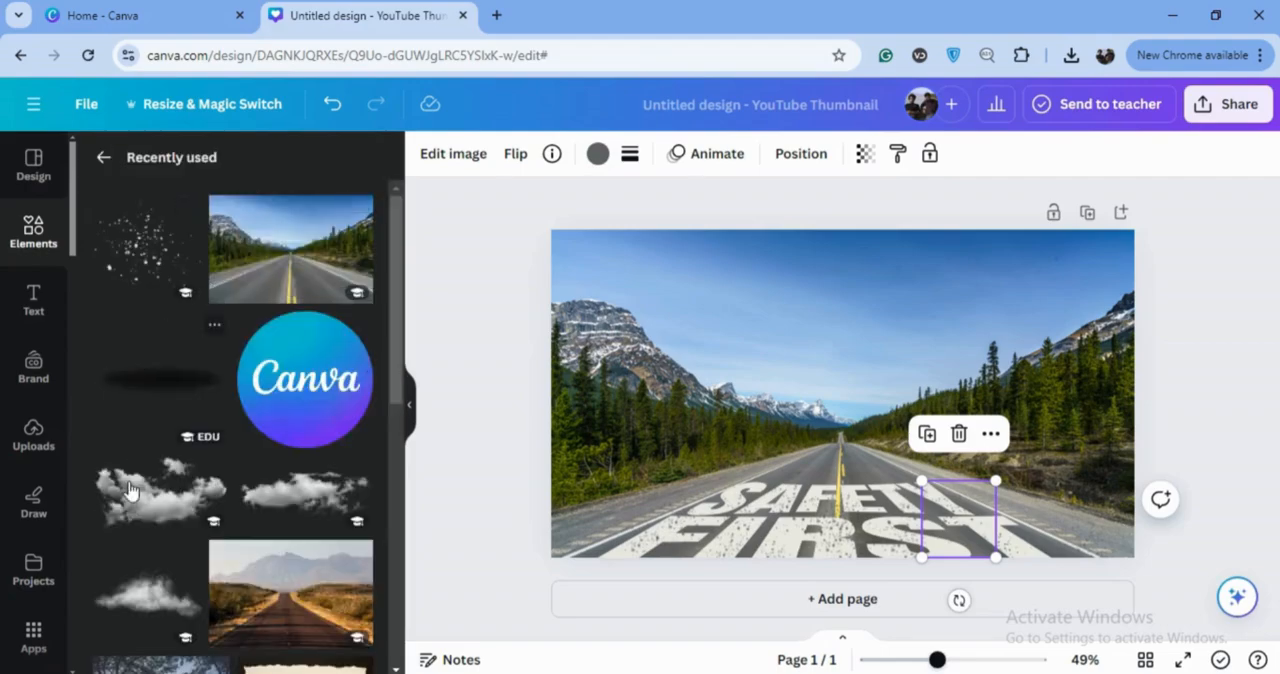
{"action": "left_click", "coordinate": [320, 497]}
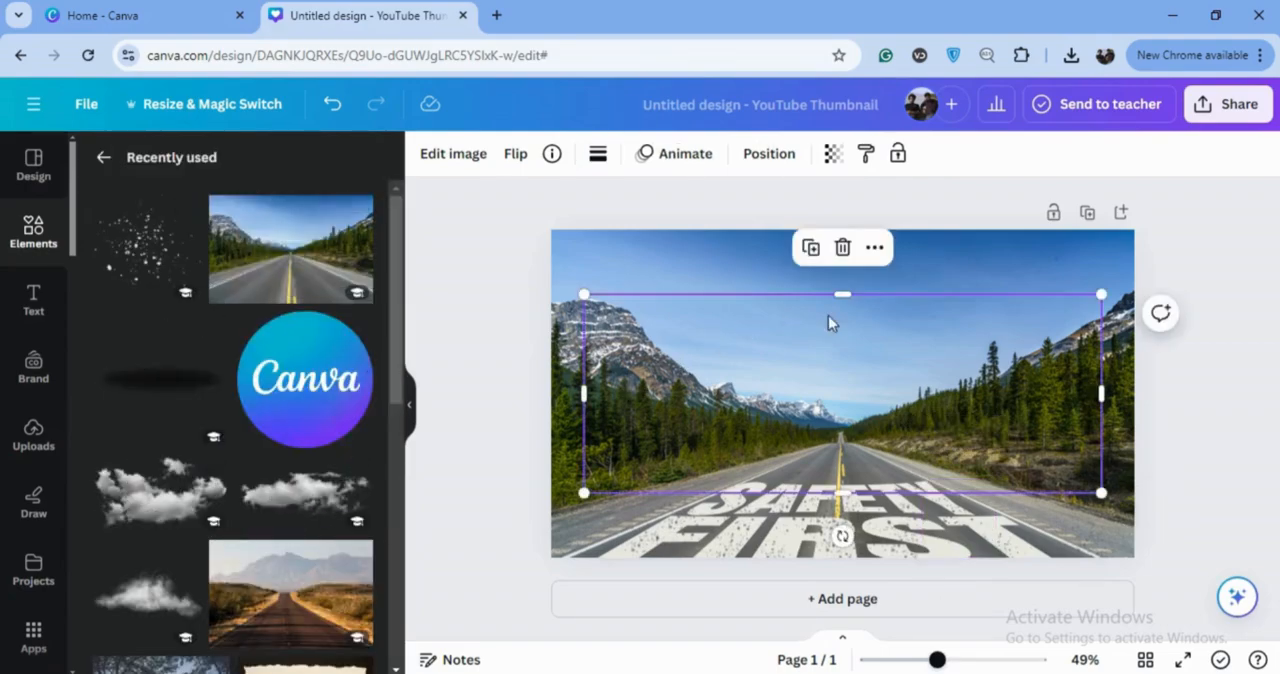
{"action": "left_click_drag", "start_coordinate": [1104, 497], "coordinate": [834, 382]}
{"action": "left_click", "coordinate": [640, 373]}
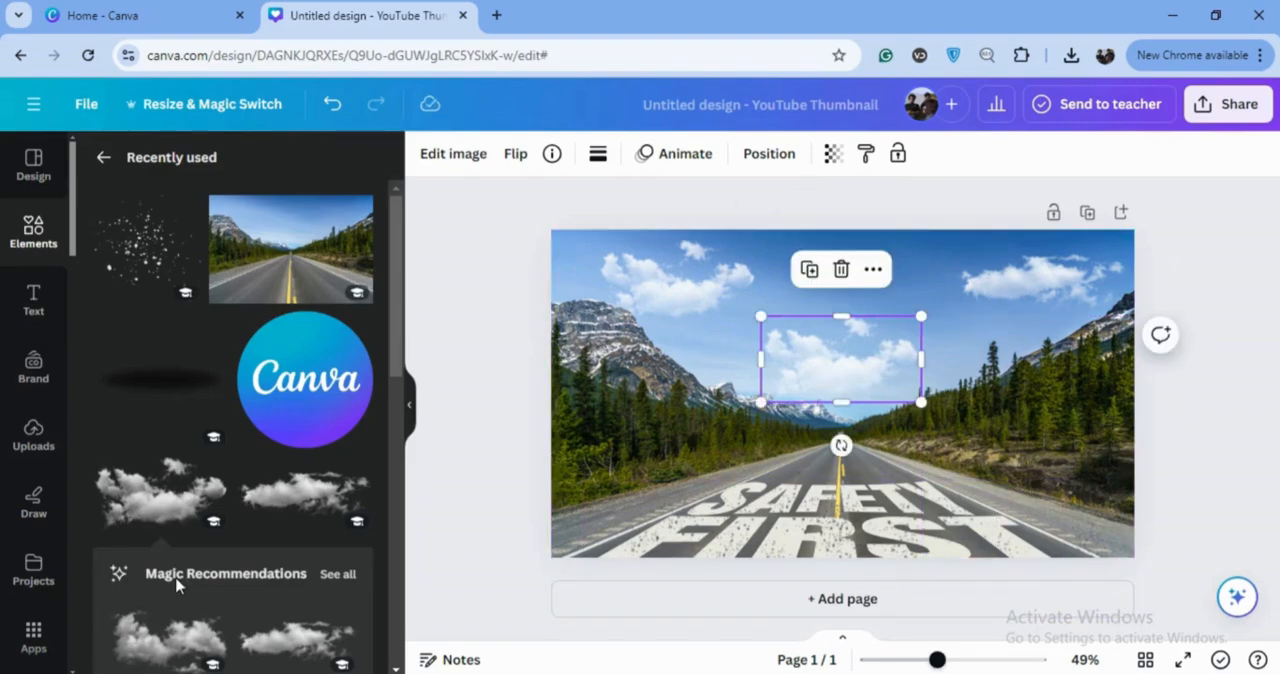